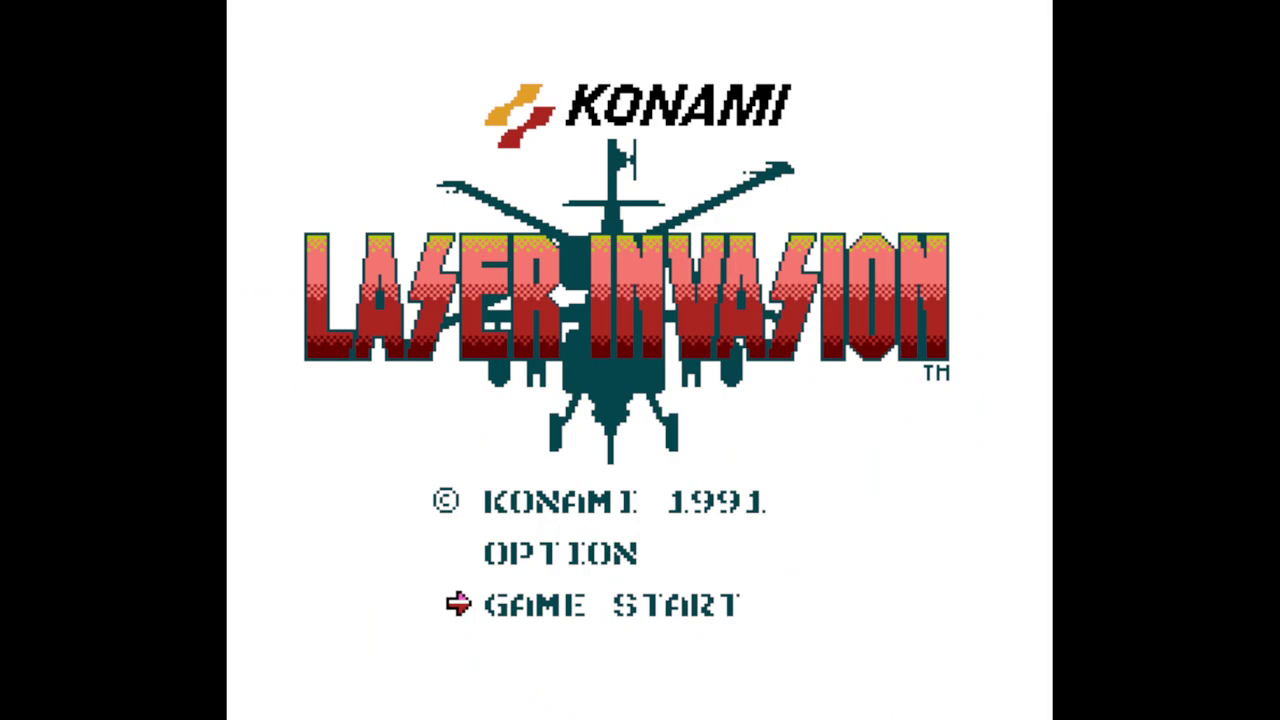
pyautogui.press('Return')
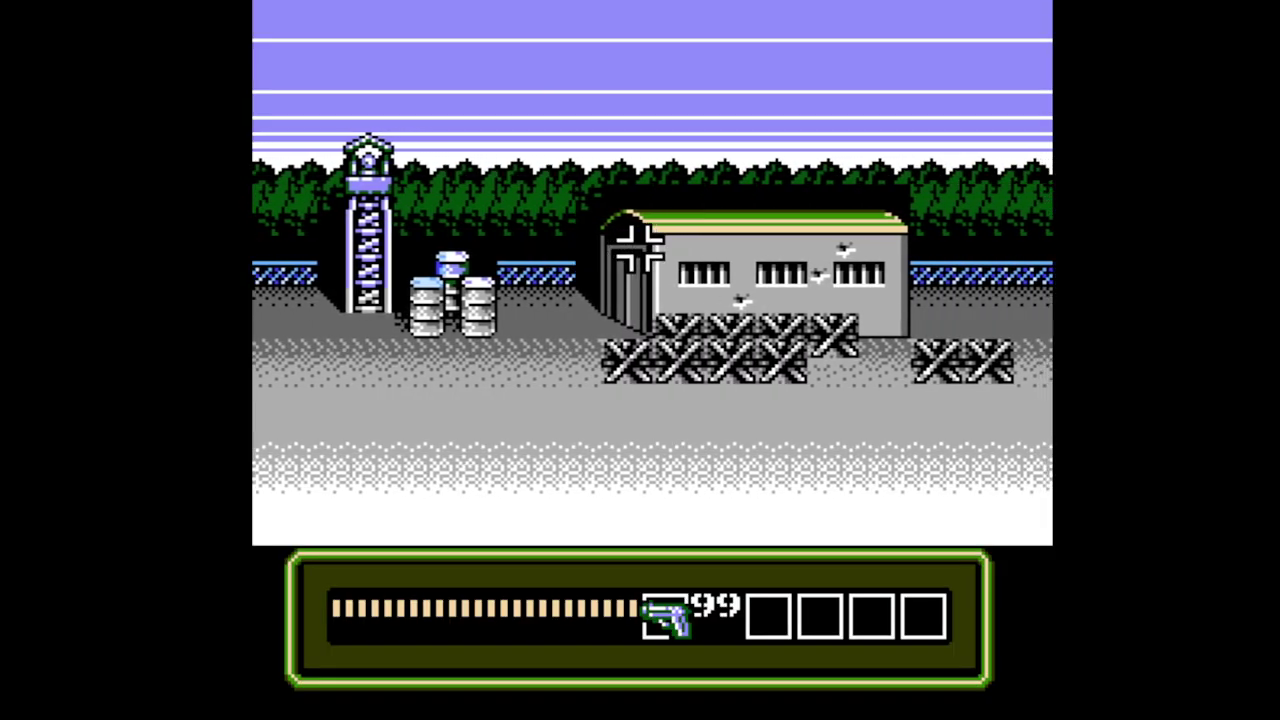
pyautogui.click(429, 349)
pyautogui.click(429, 349)
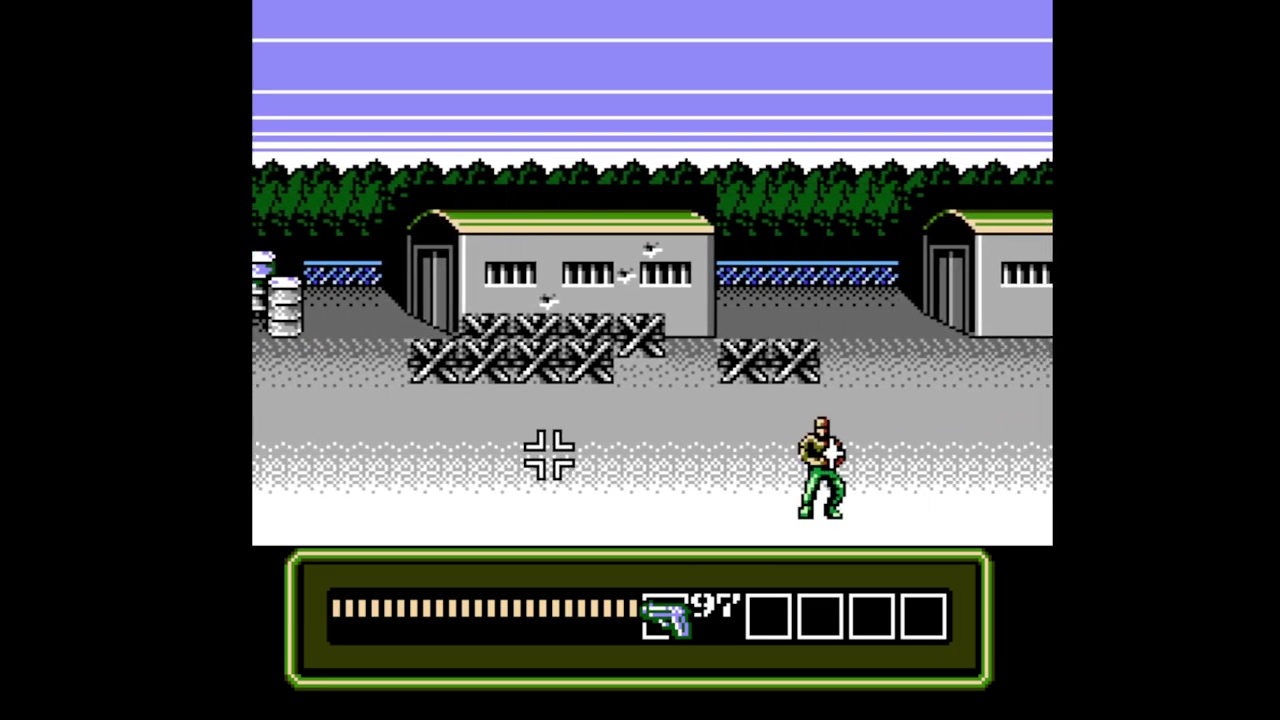
pyautogui.click(846, 455)
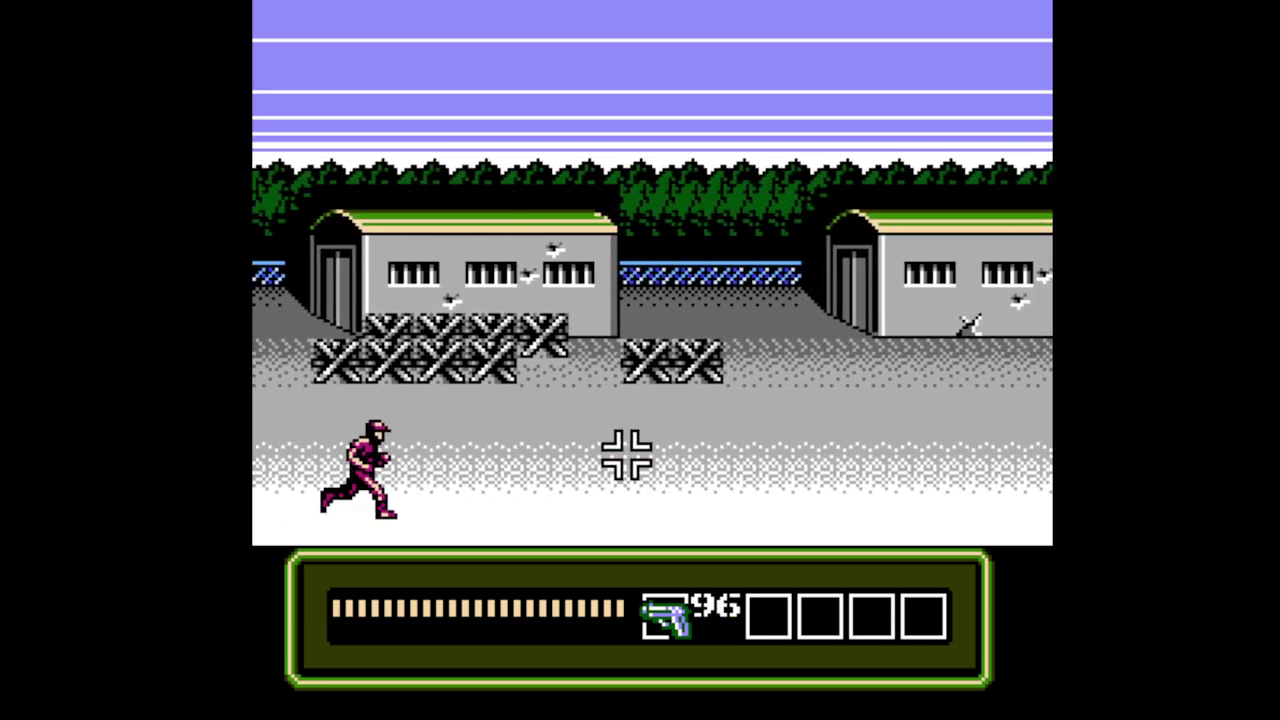
pyautogui.click(432, 455)
pyautogui.click(643, 349)
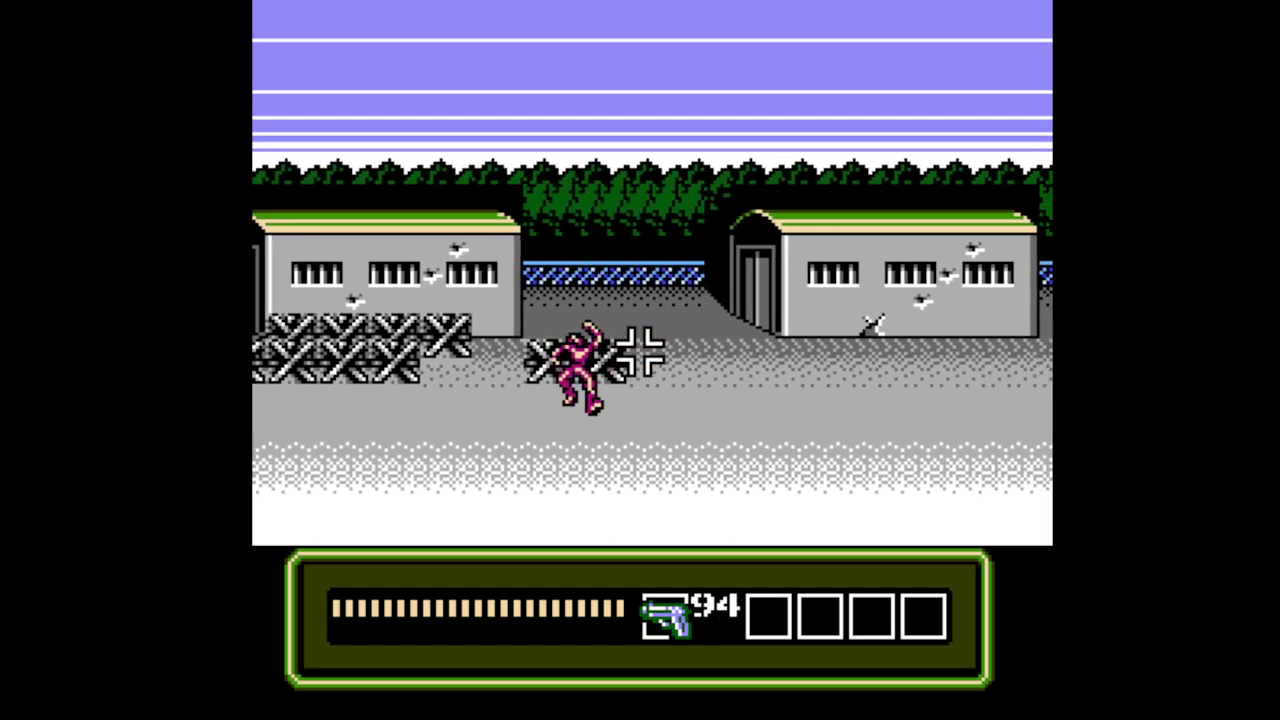
pyautogui.click(742, 441)
pyautogui.click(457, 354)
pyautogui.click(380, 349)
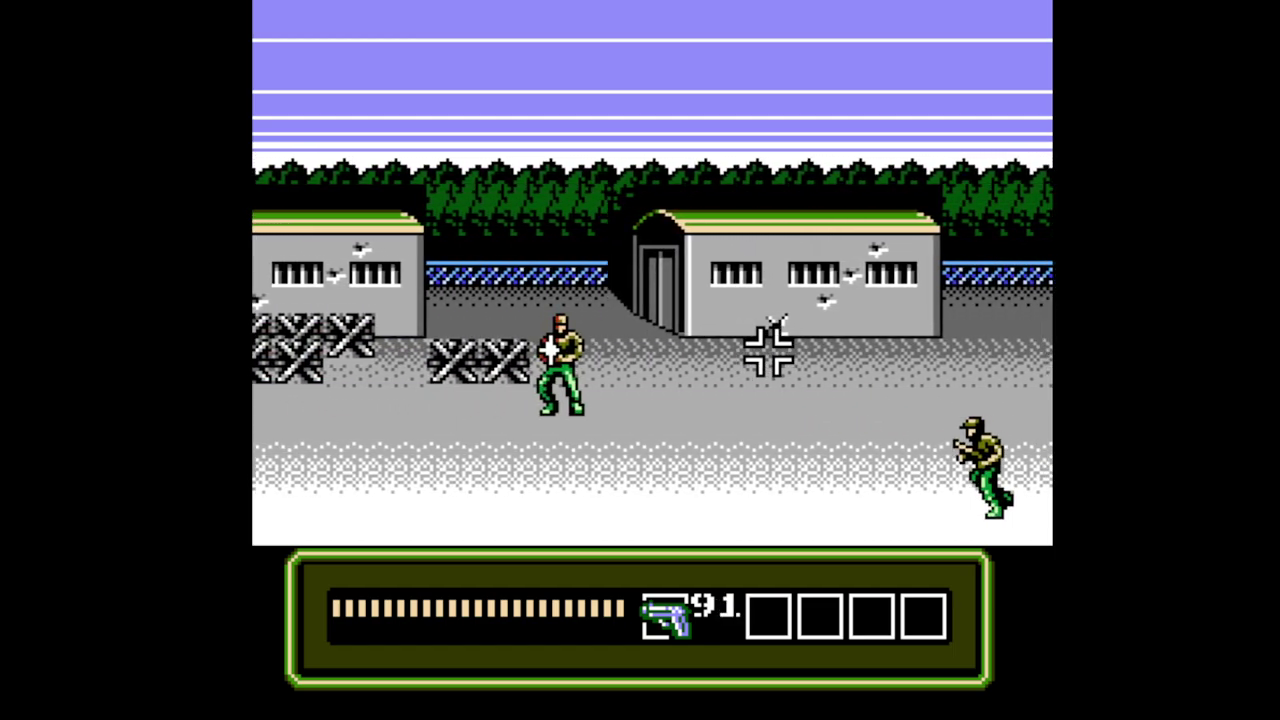
pyautogui.click(840, 455)
pyautogui.click(845, 452)
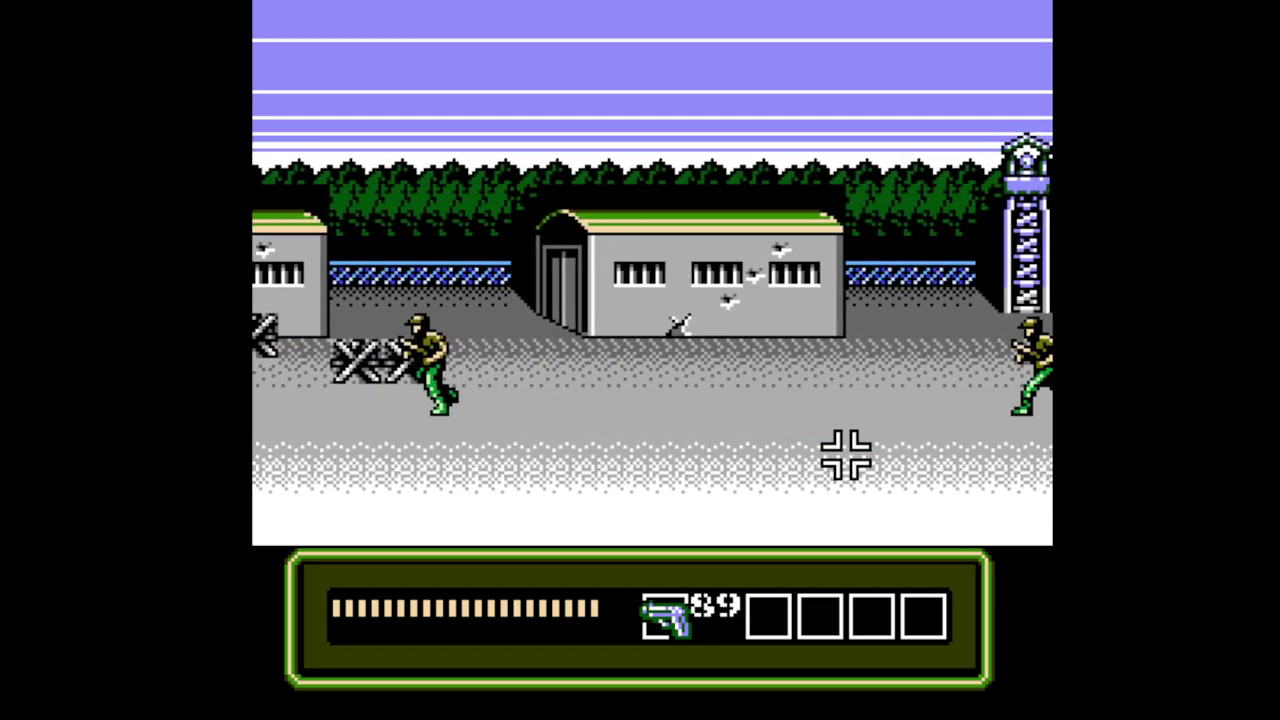
pyautogui.click(845, 454)
pyautogui.click(329, 450)
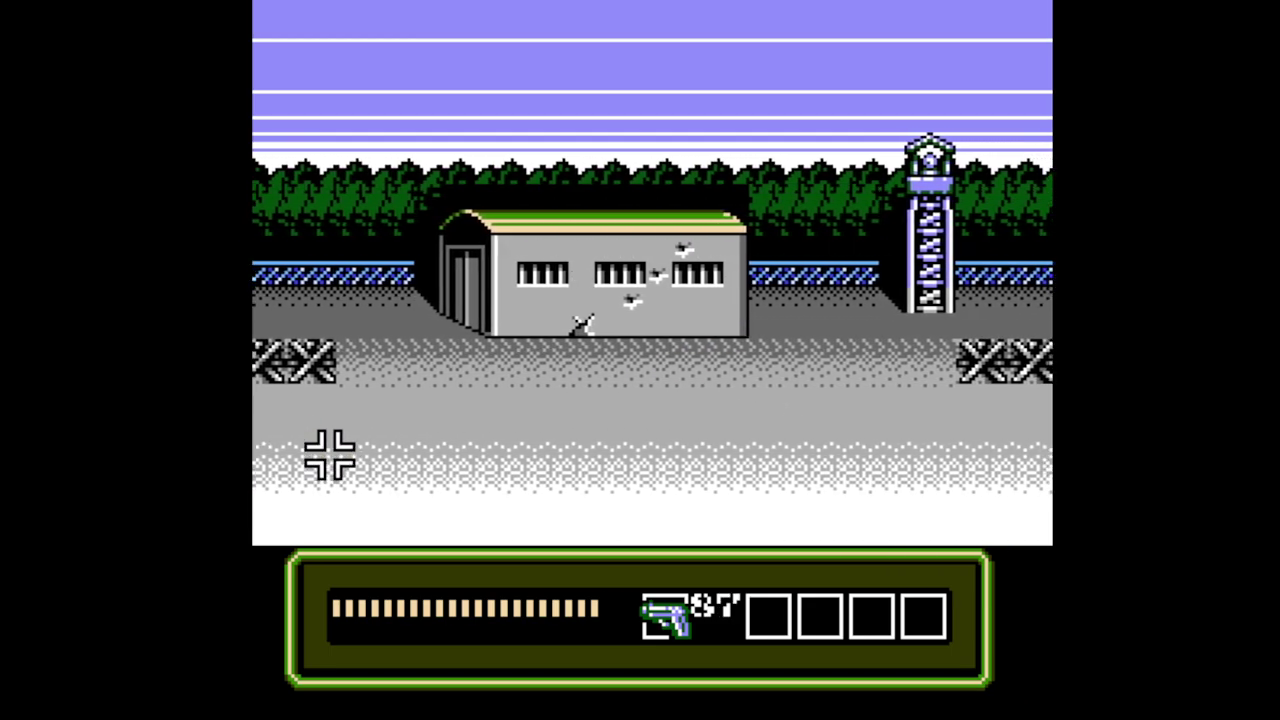
pyautogui.click(330, 453)
pyautogui.click(486, 346)
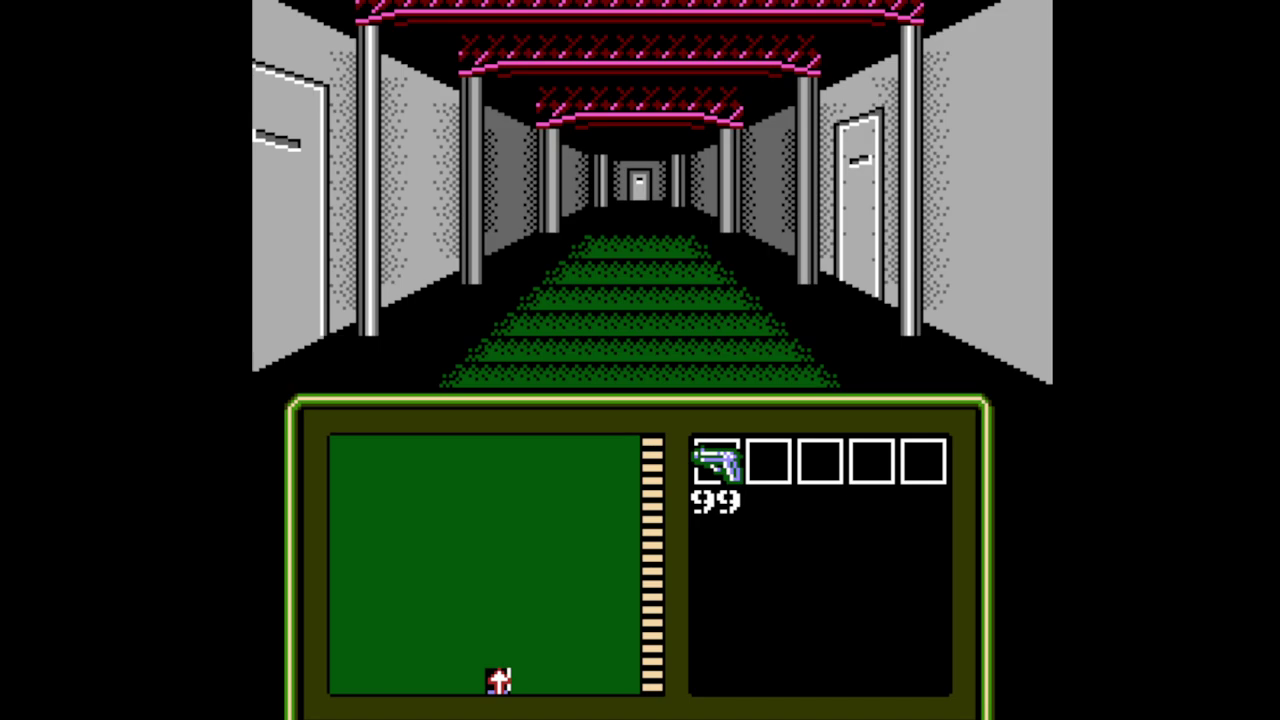
pyautogui.press('Up')
pyautogui.press('Up')
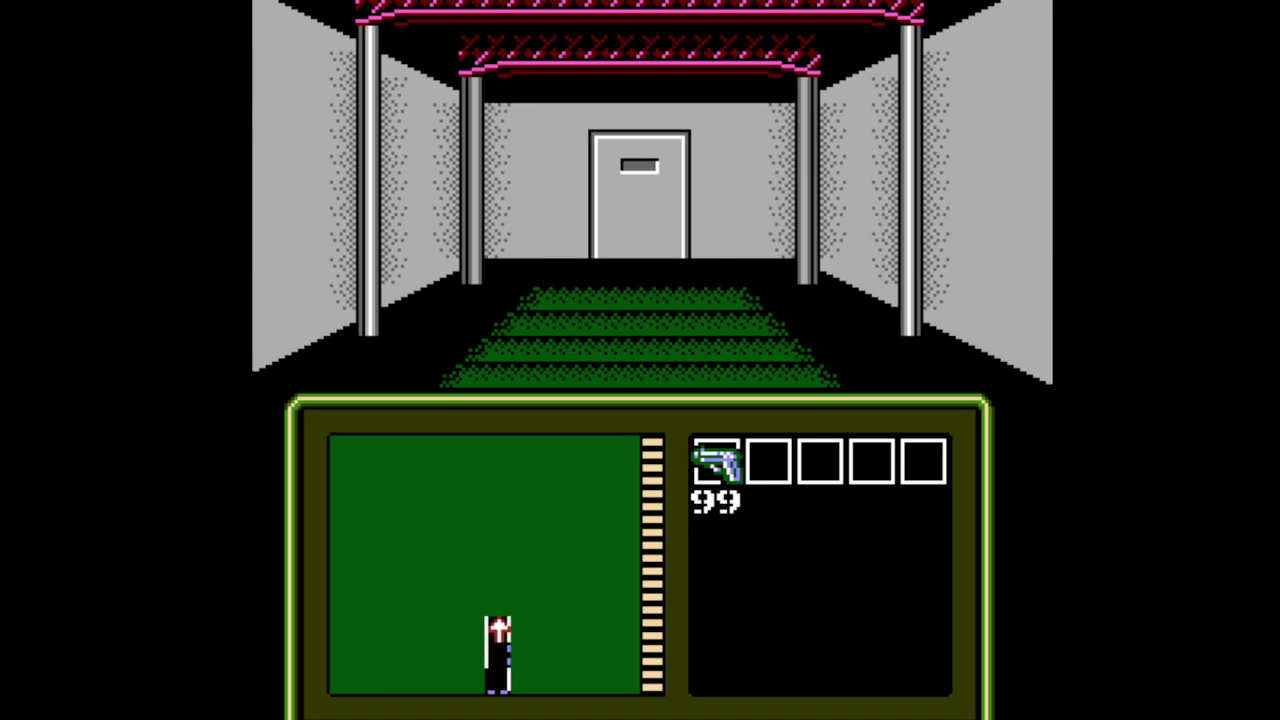
pyautogui.press('Up')
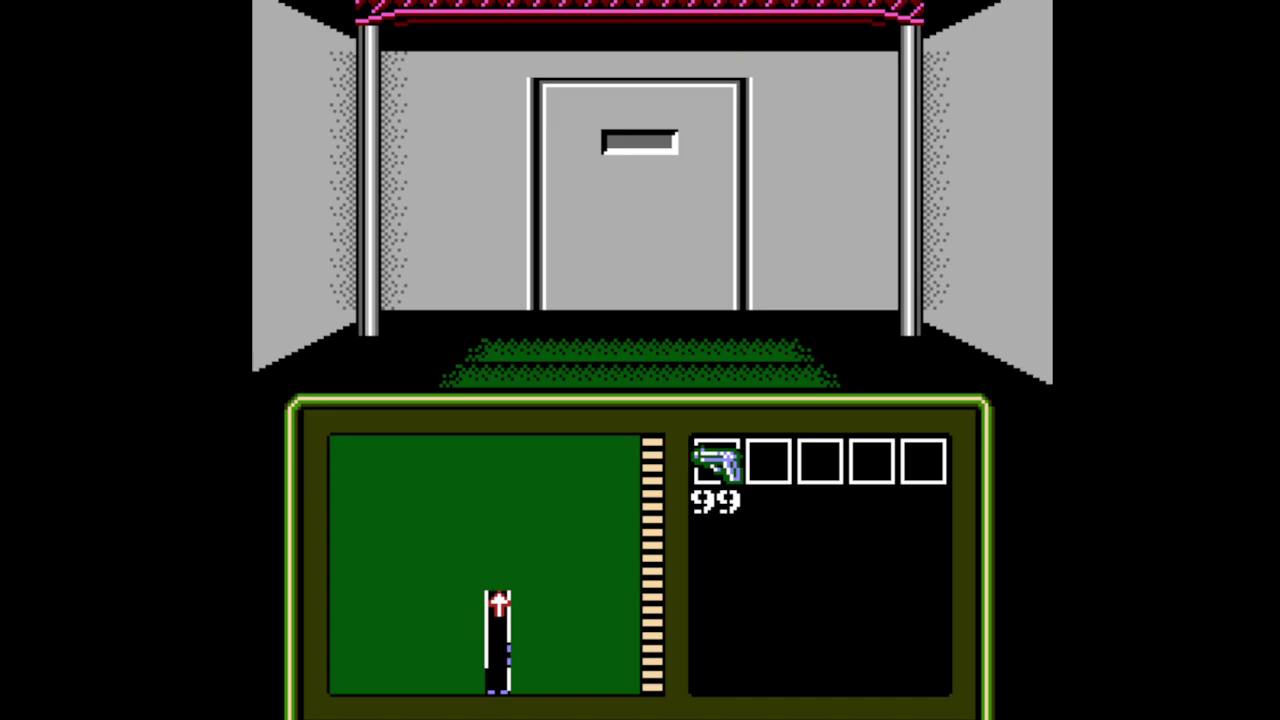
pyautogui.press('Up')
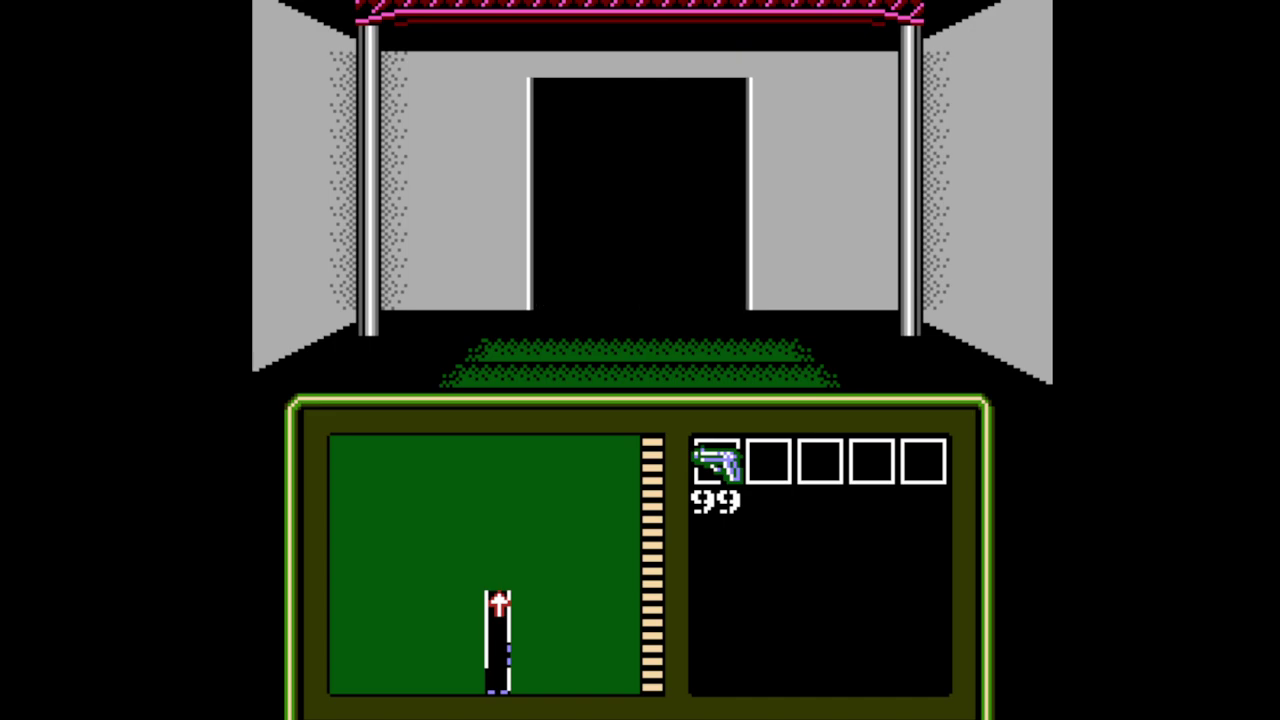
pyautogui.press('Up')
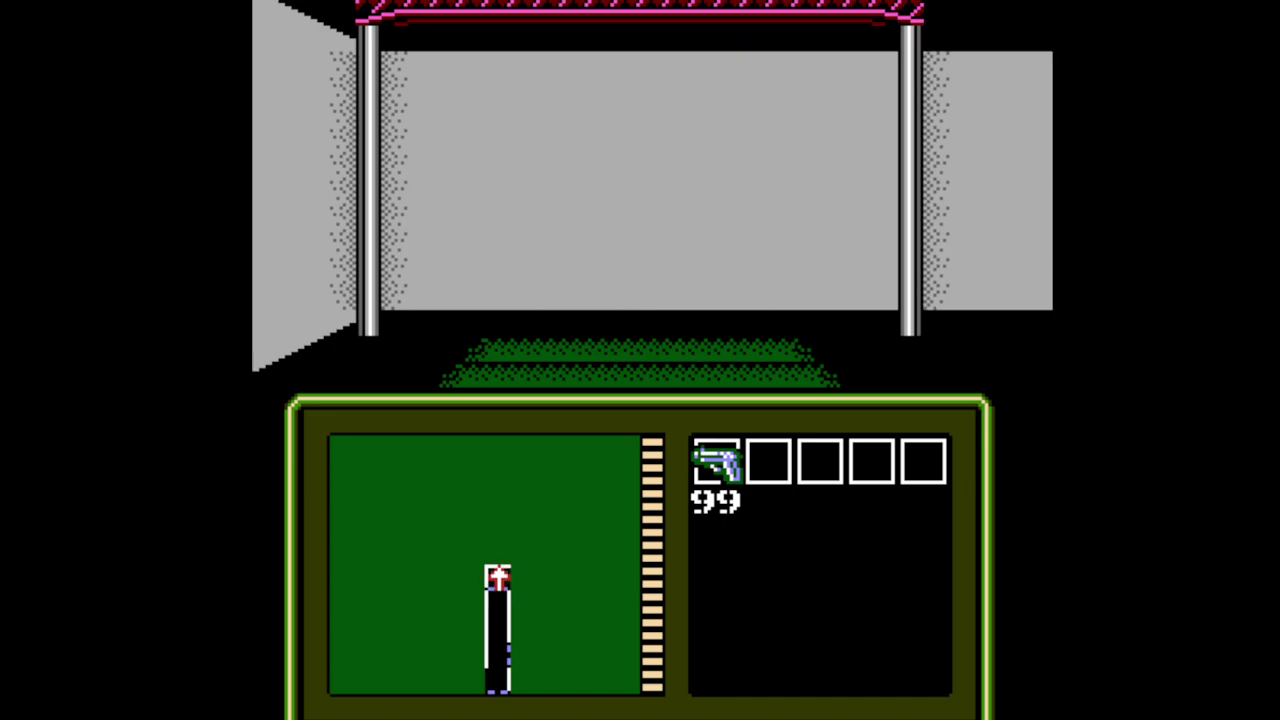
pyautogui.press('Right')
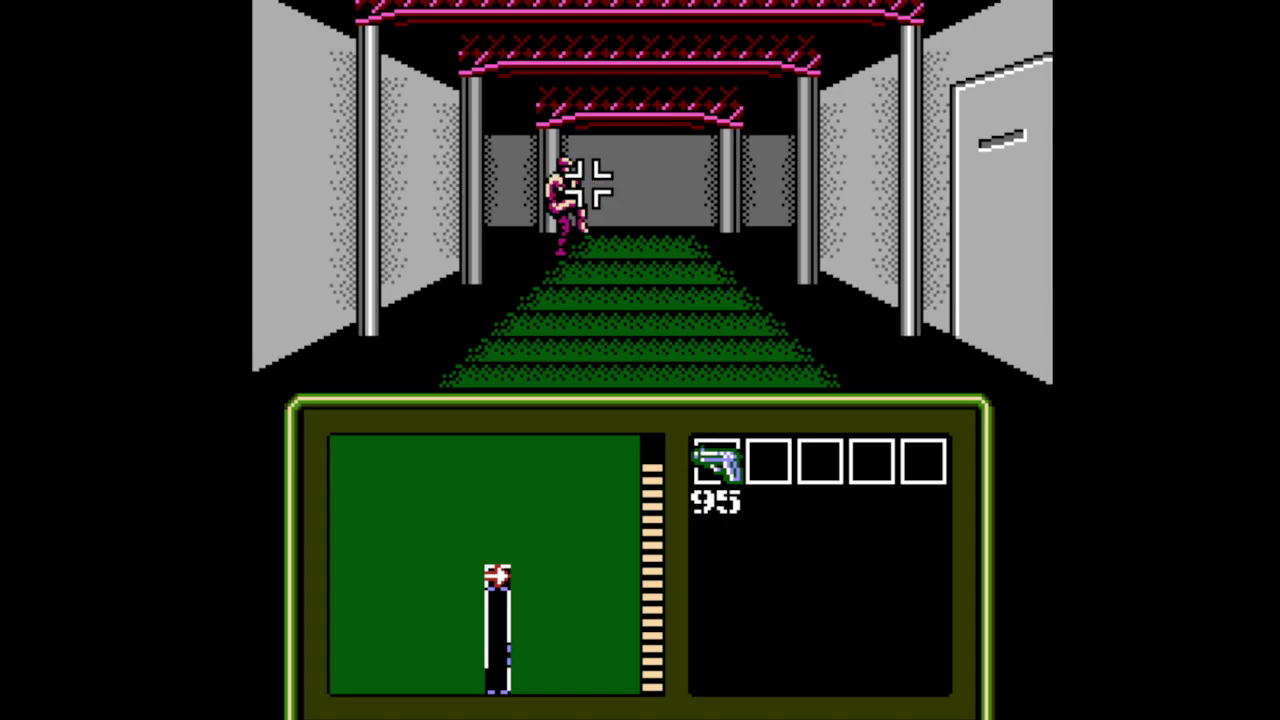
pyautogui.press('Left')
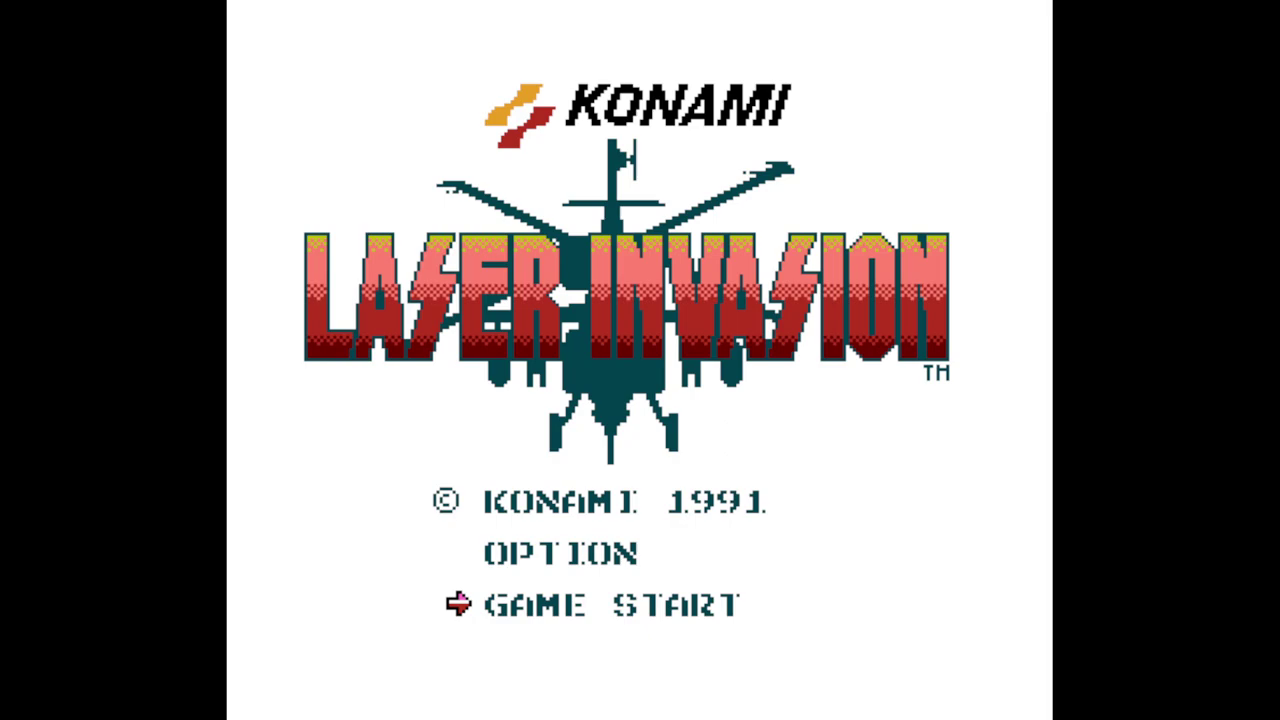
pyautogui.press('Return')
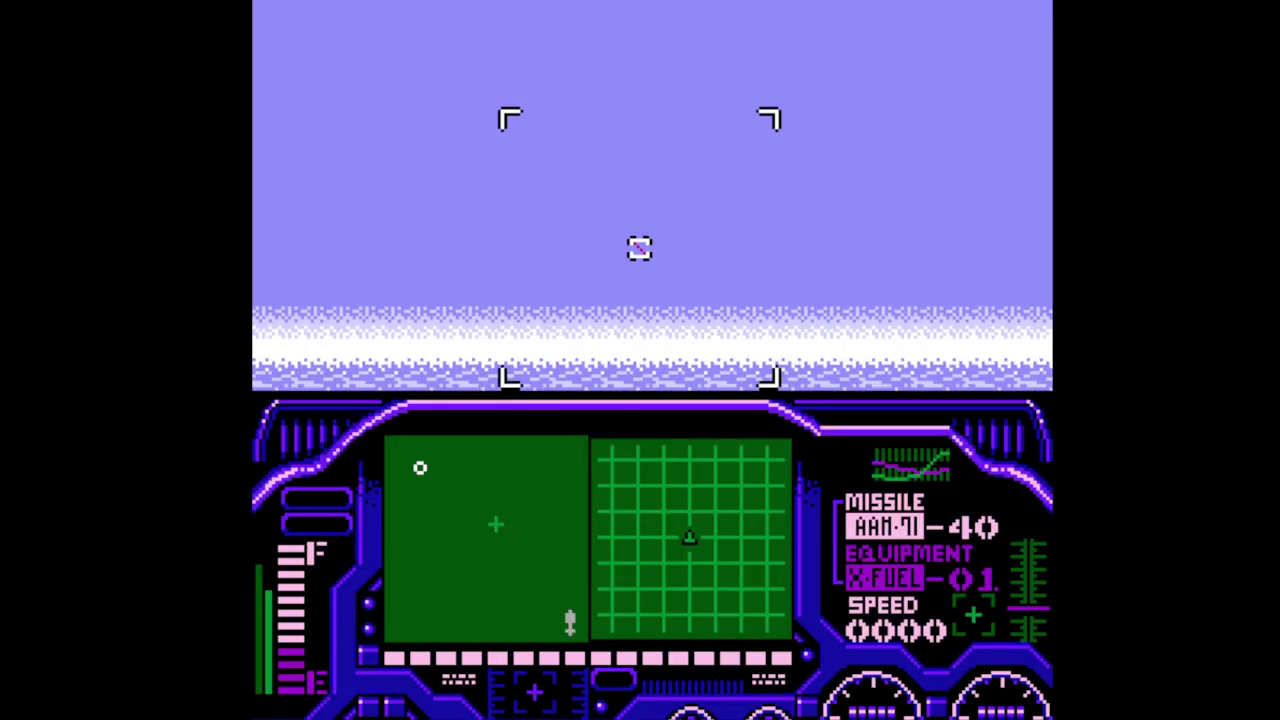
pyautogui.press('x')
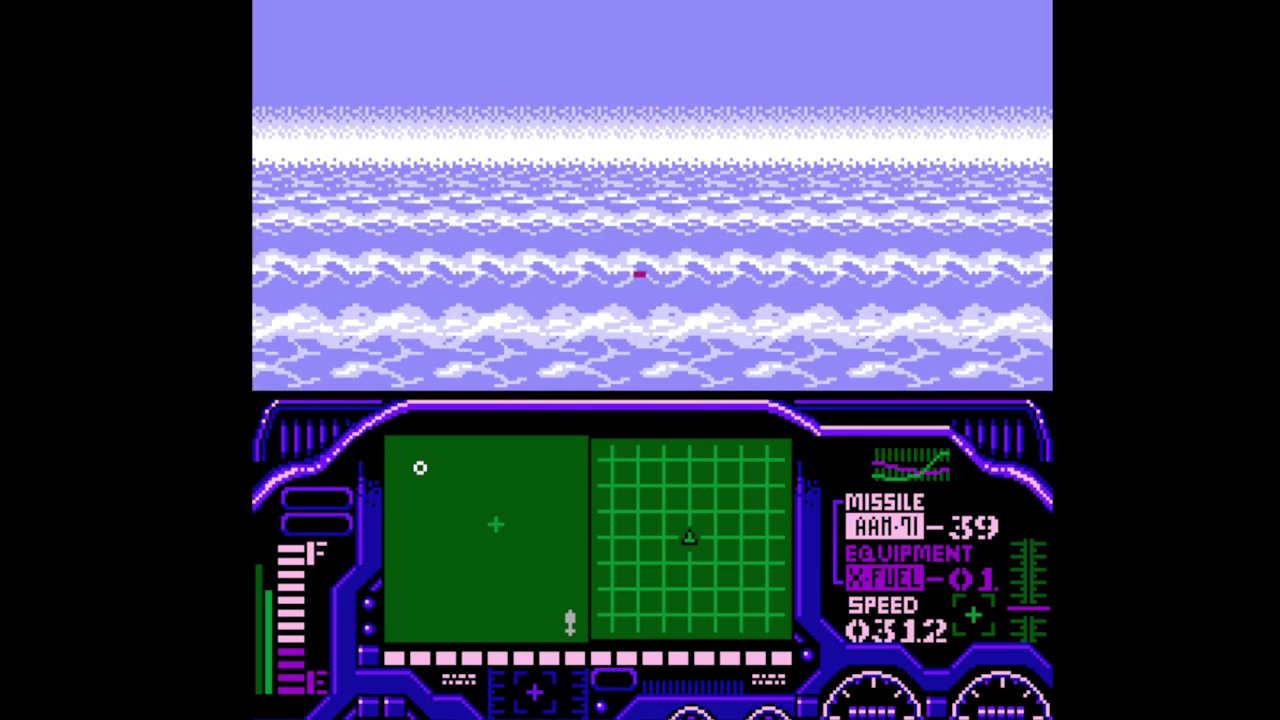
pyautogui.press('x')
pyautogui.press('Right')
pyautogui.press('x')
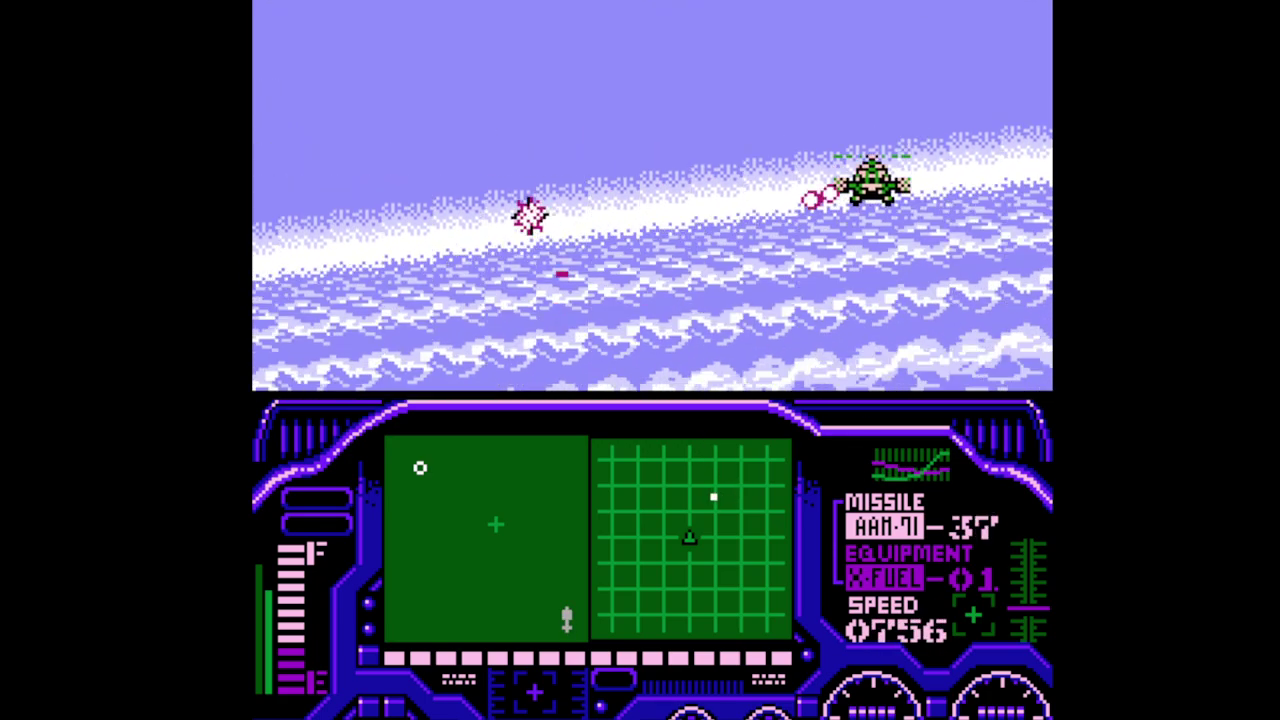
pyautogui.press('x')
pyautogui.press('x')
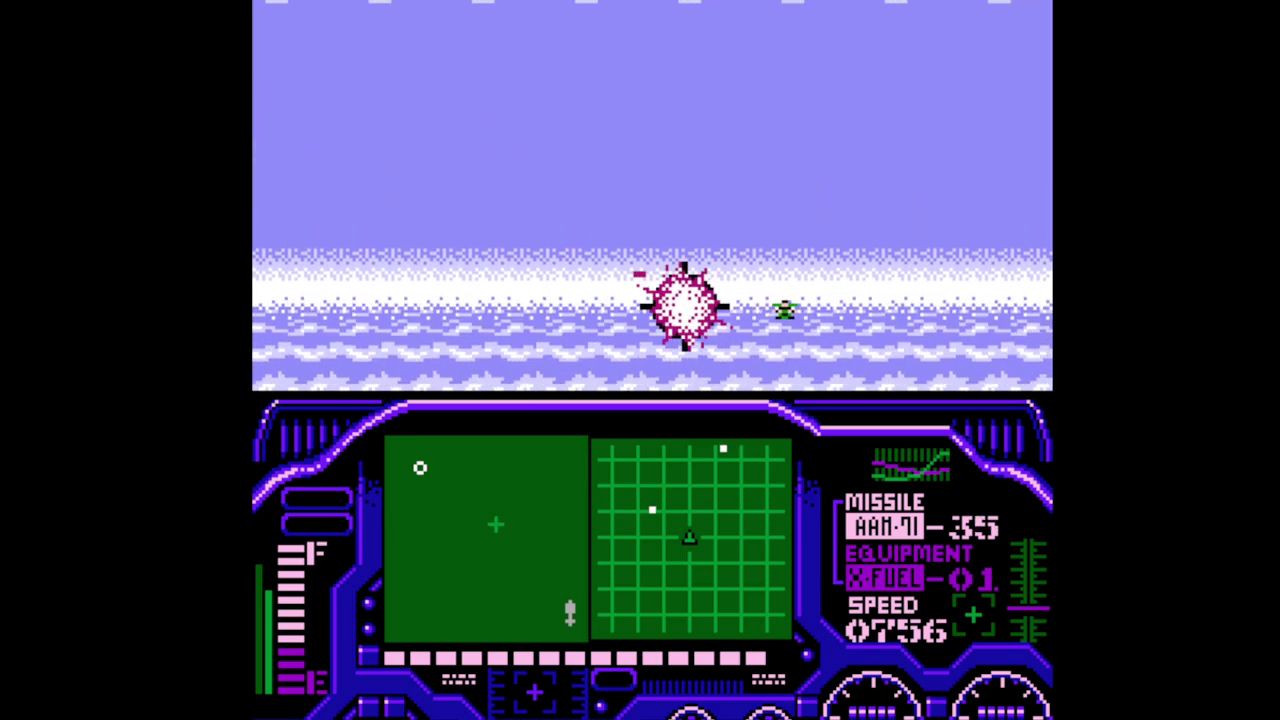
pyautogui.press('Up')
pyautogui.press('x')
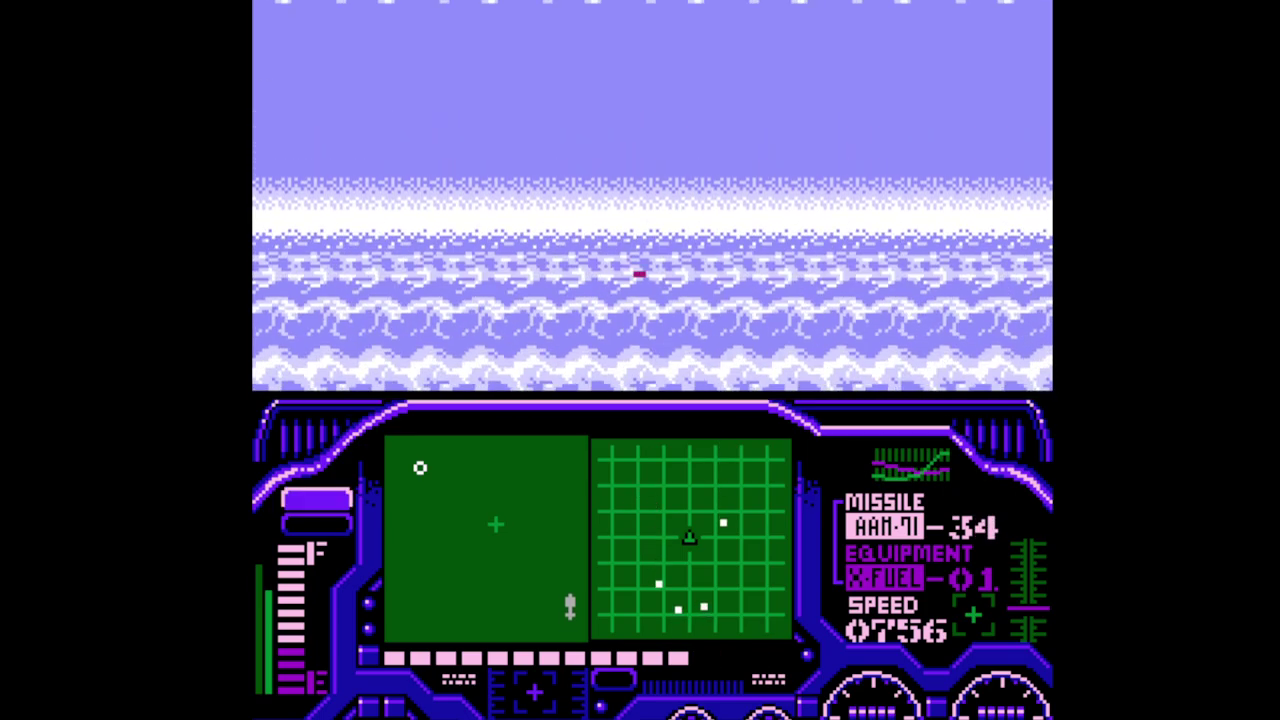
pyautogui.press('Right')
pyautogui.press('x')
pyautogui.press('x')
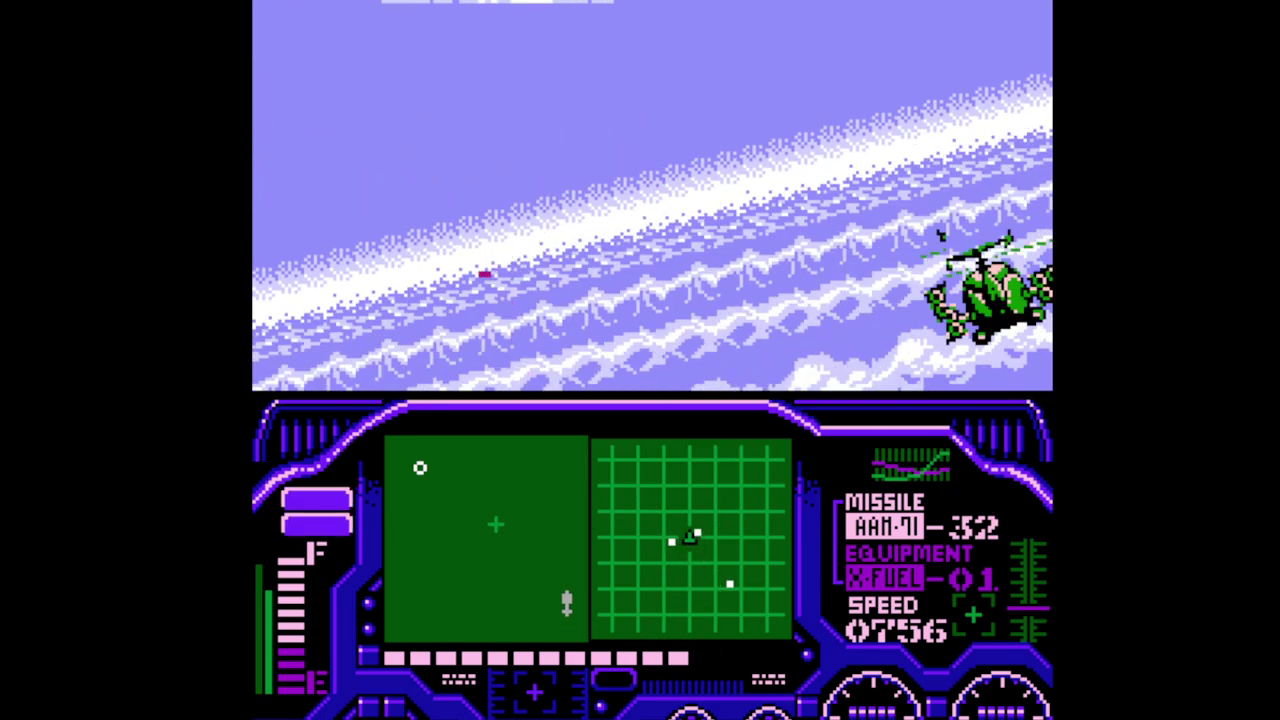
pyautogui.press('x')
pyautogui.press('x')
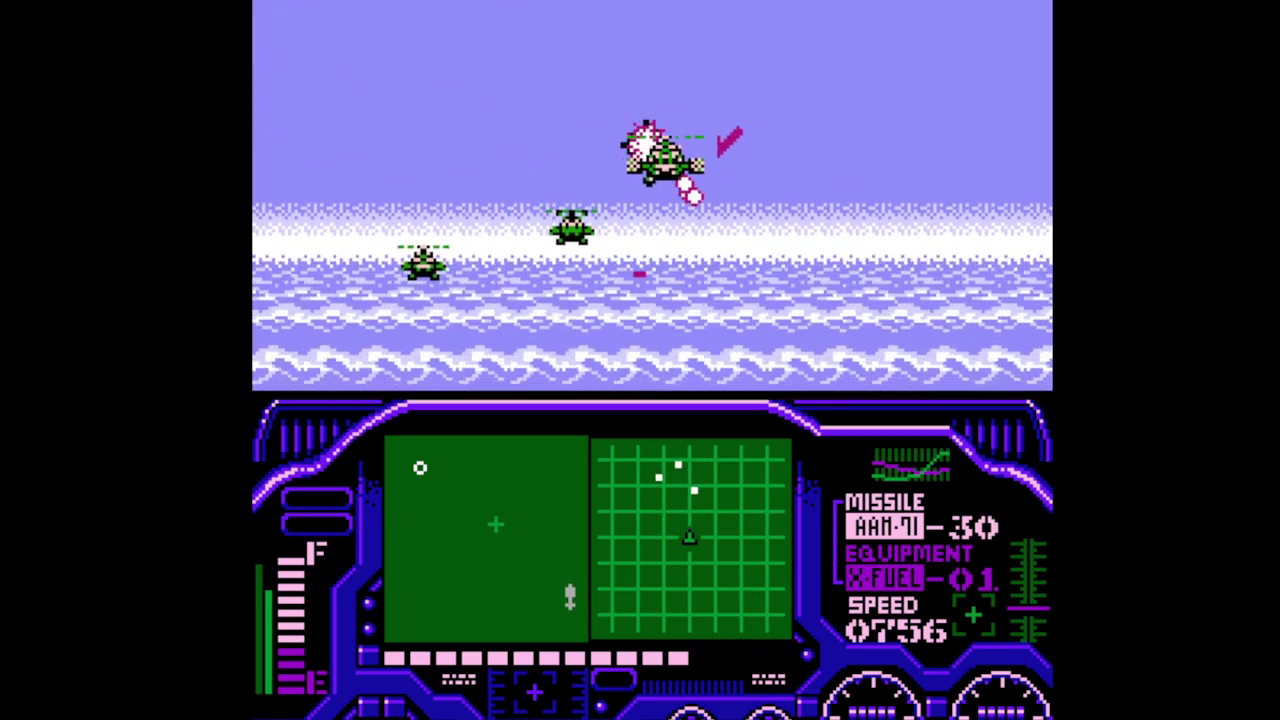
pyautogui.press('Up')
pyautogui.press('x')
pyautogui.press('Left')
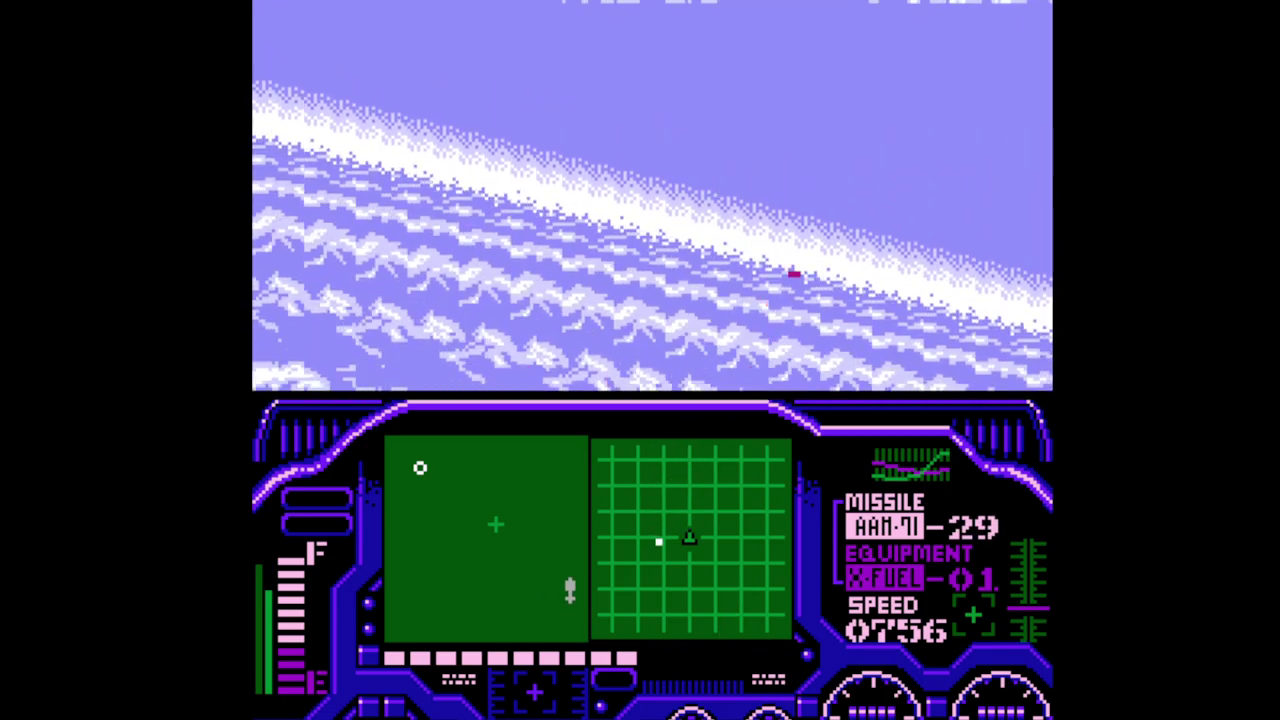
pyautogui.press('x')
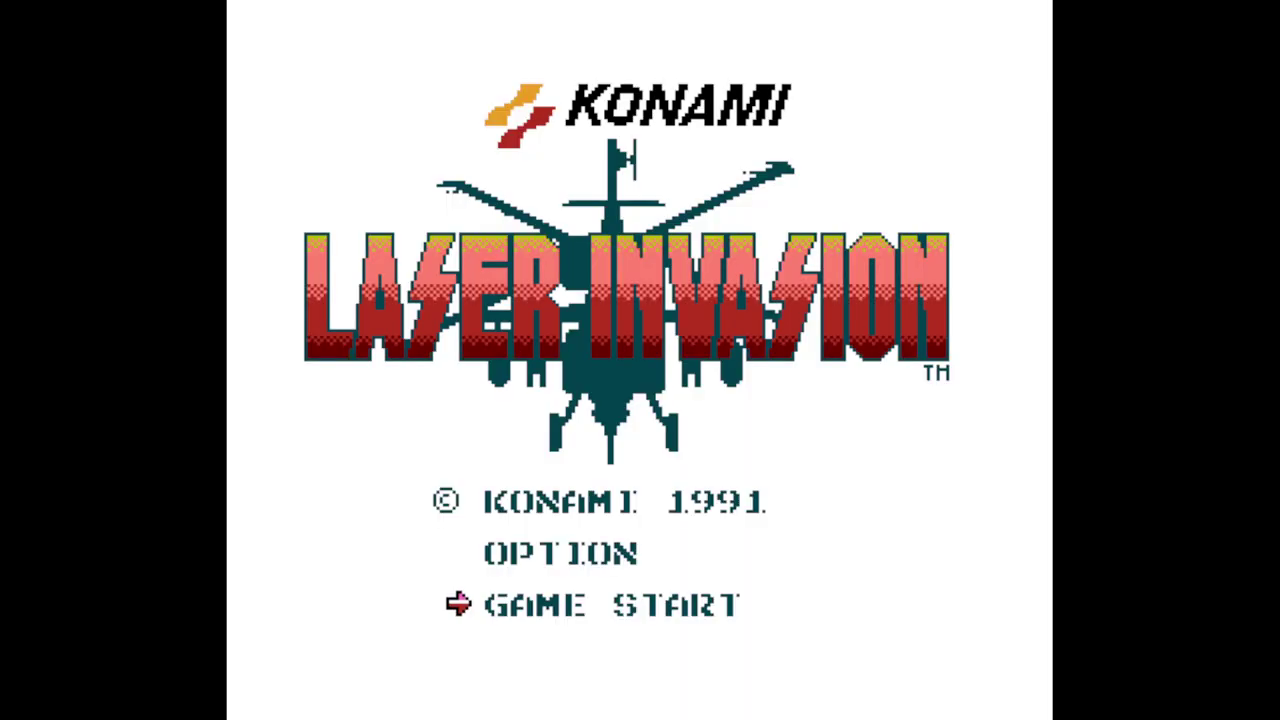
pyautogui.press('Return')
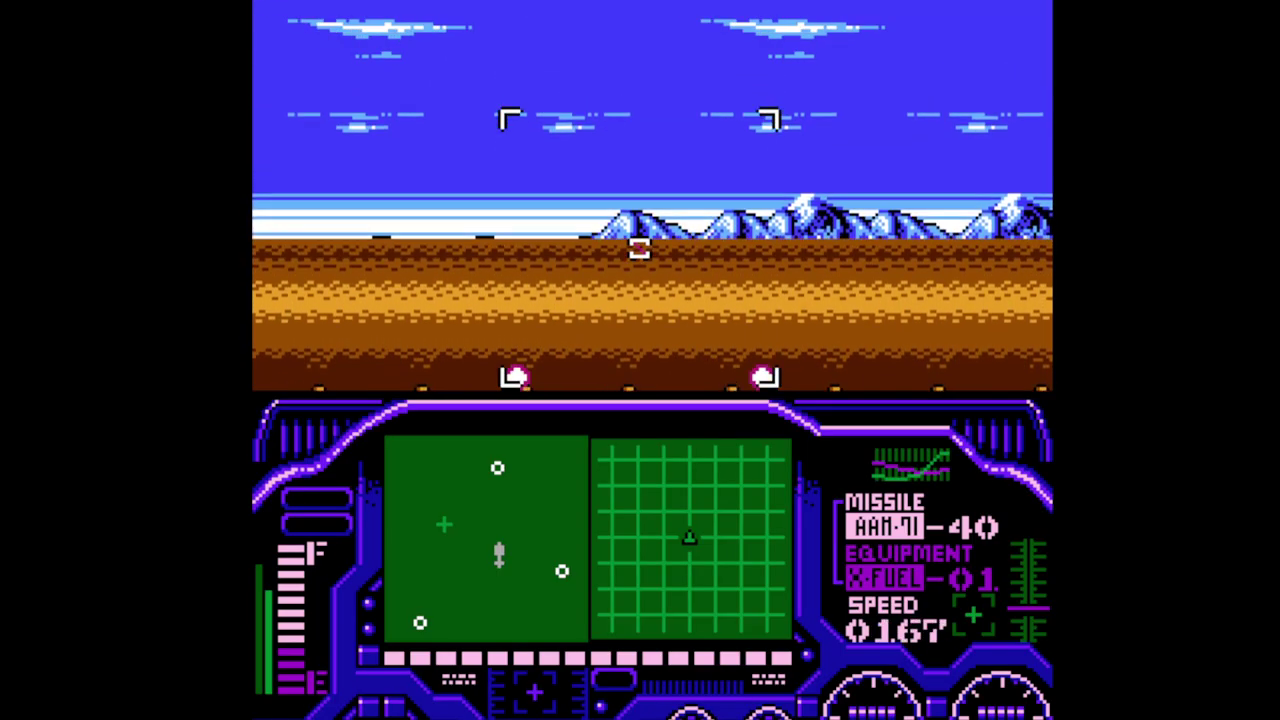
pyautogui.press('x')
pyautogui.press('x')
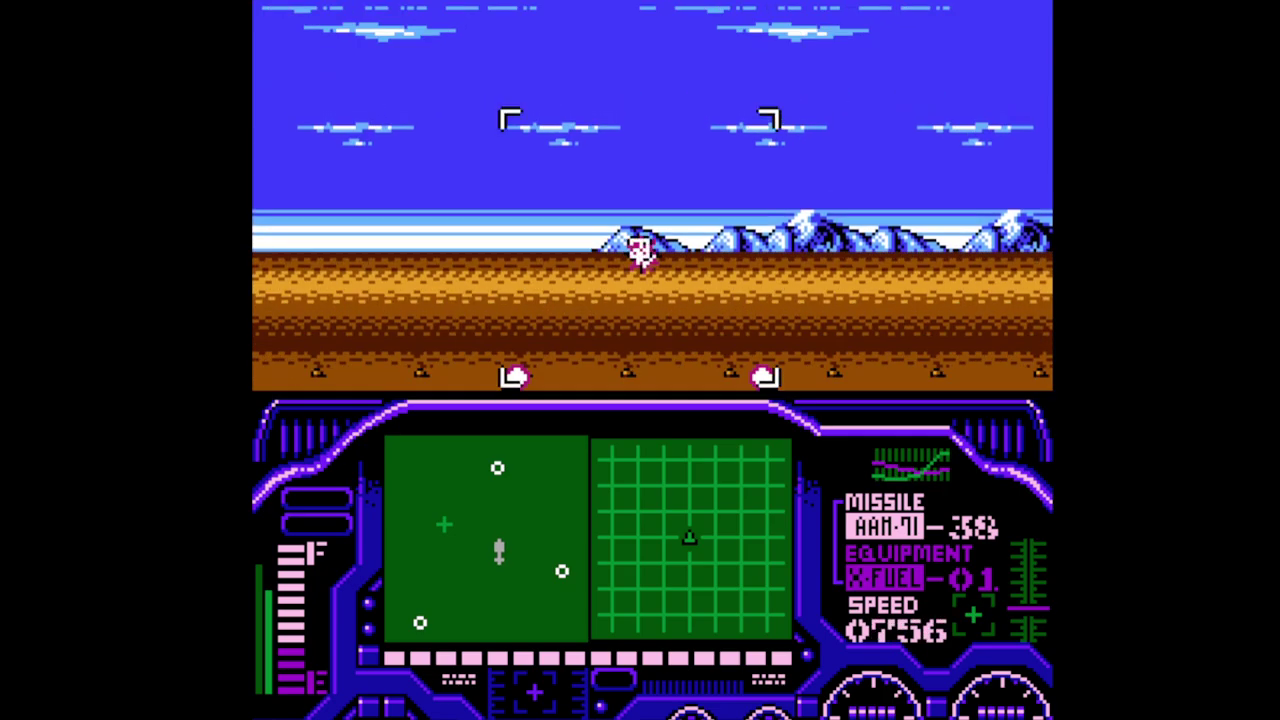
pyautogui.press('x')
pyautogui.press('x')
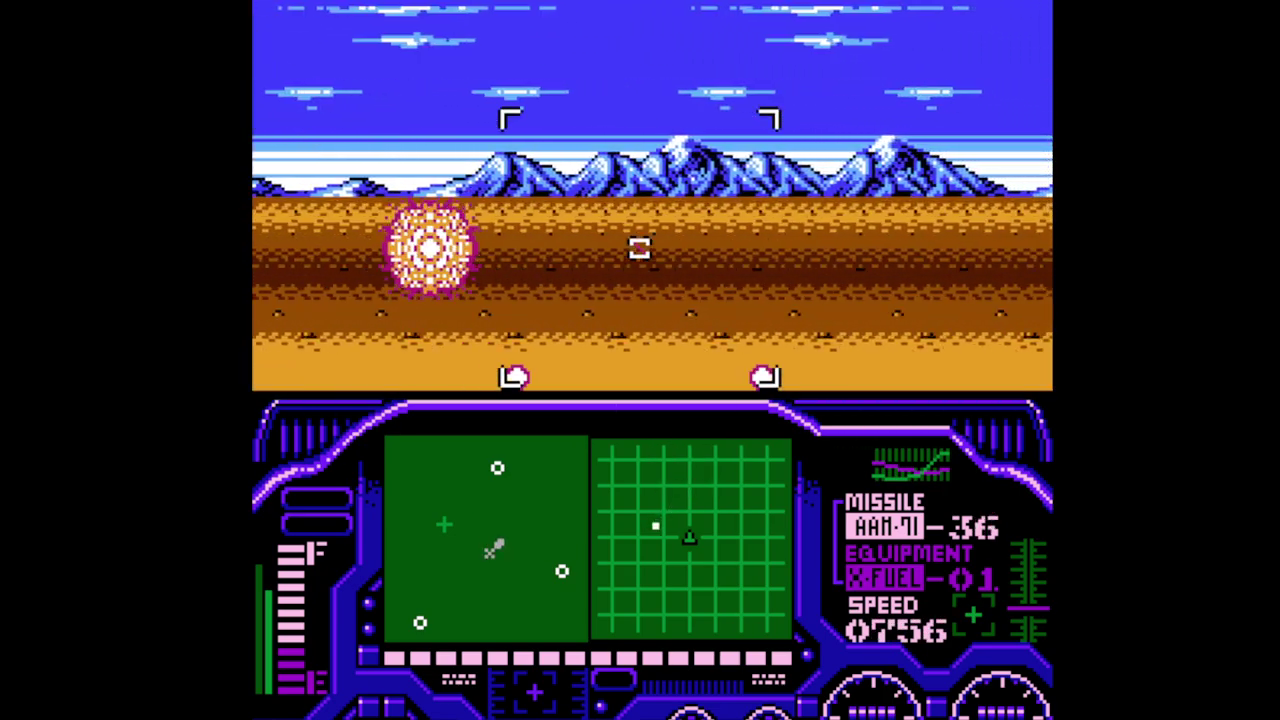
pyautogui.press('x')
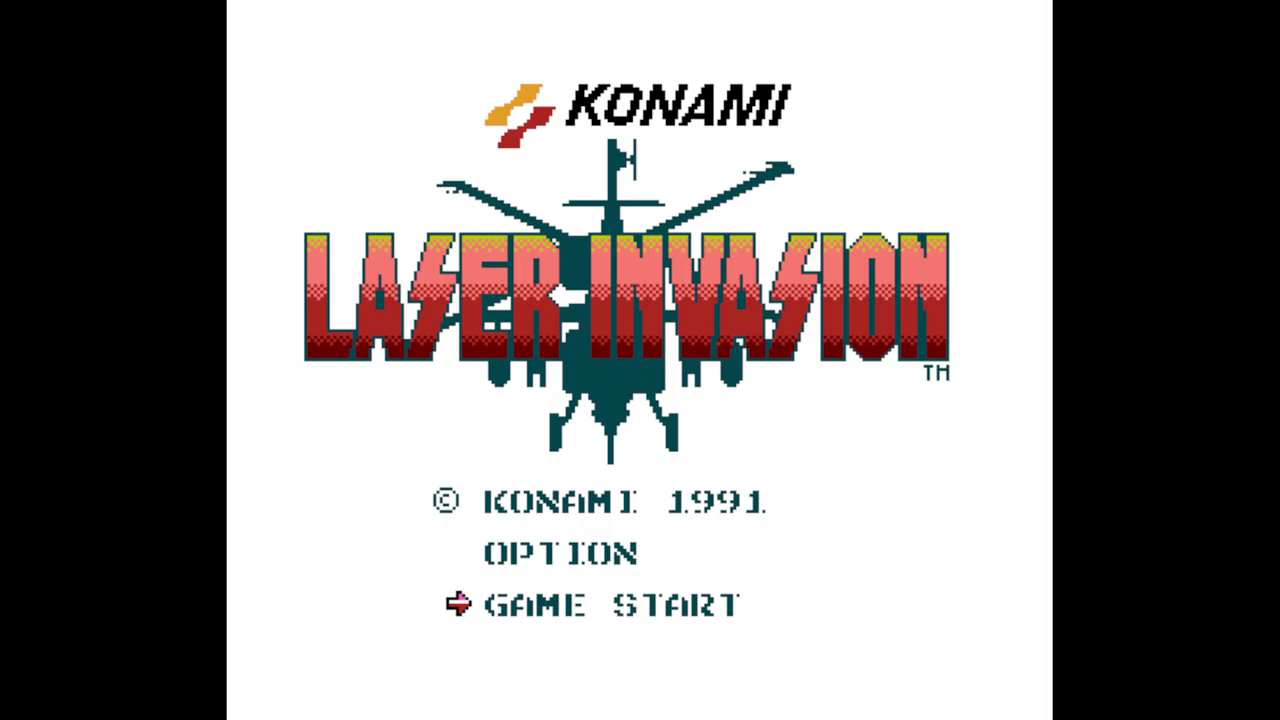
pyautogui.press('Return')
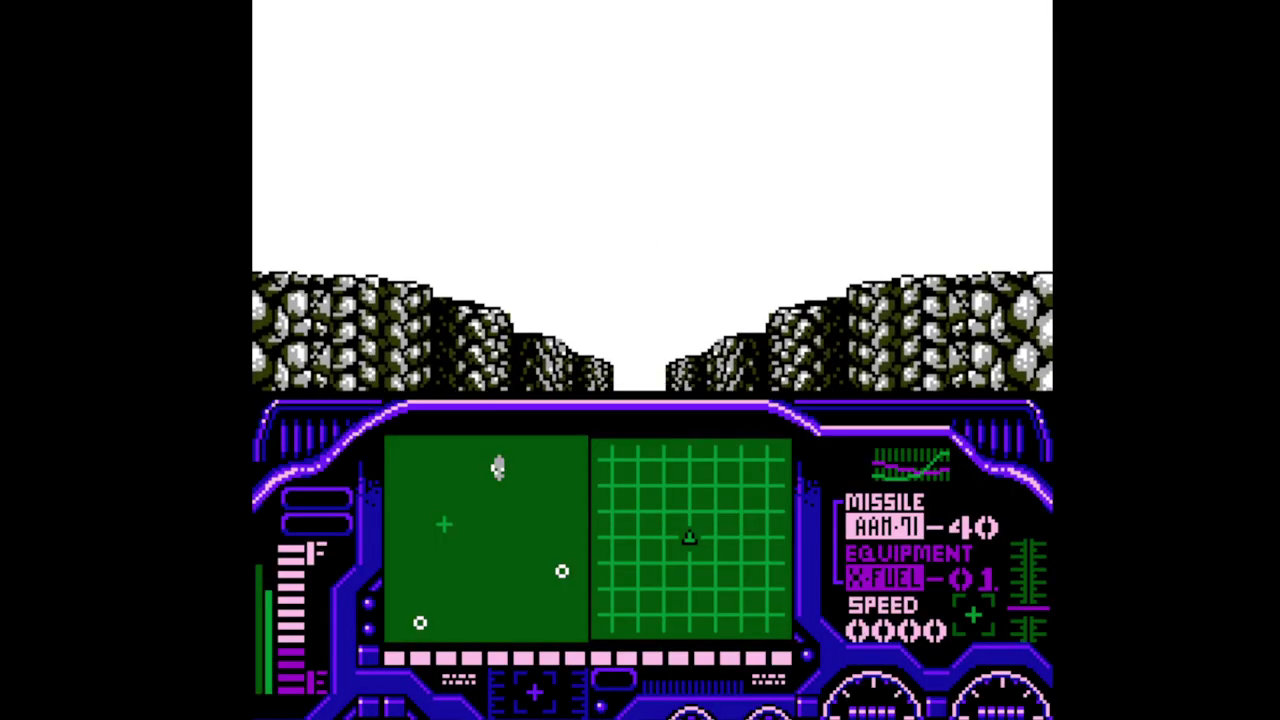
pyautogui.press('Up')
pyautogui.press('x')
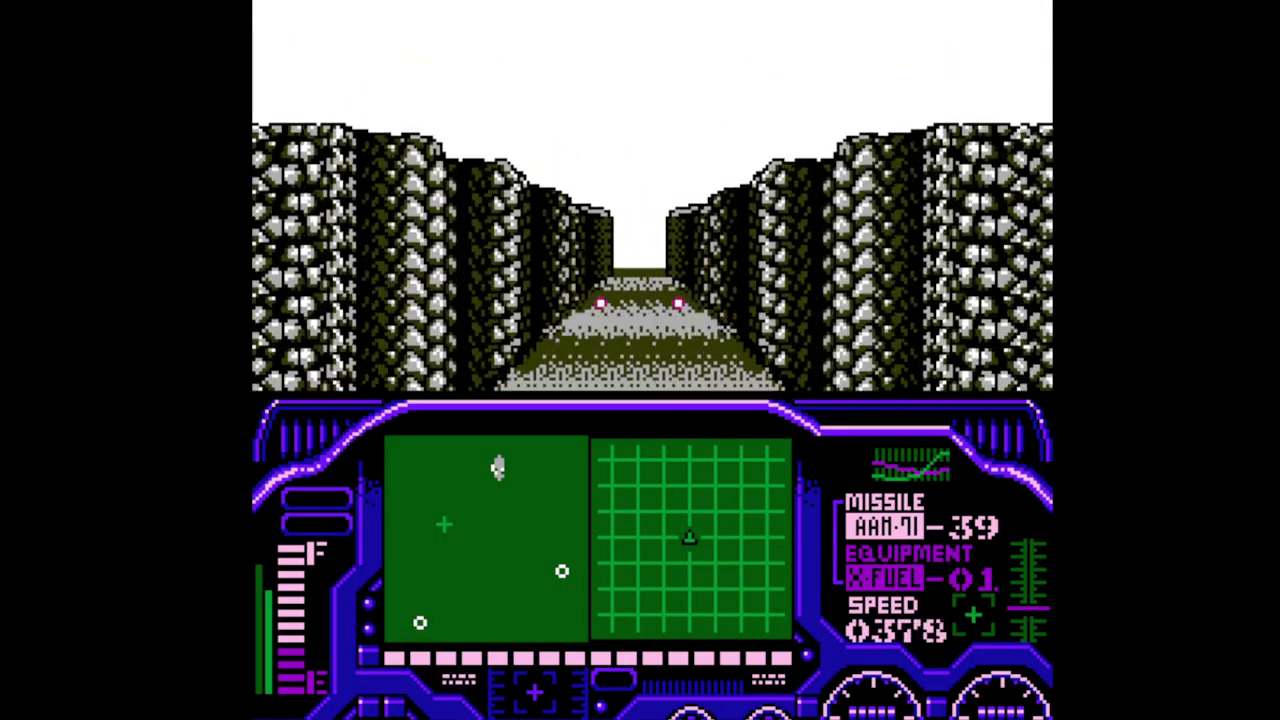
pyautogui.press('x')
pyautogui.press('x')
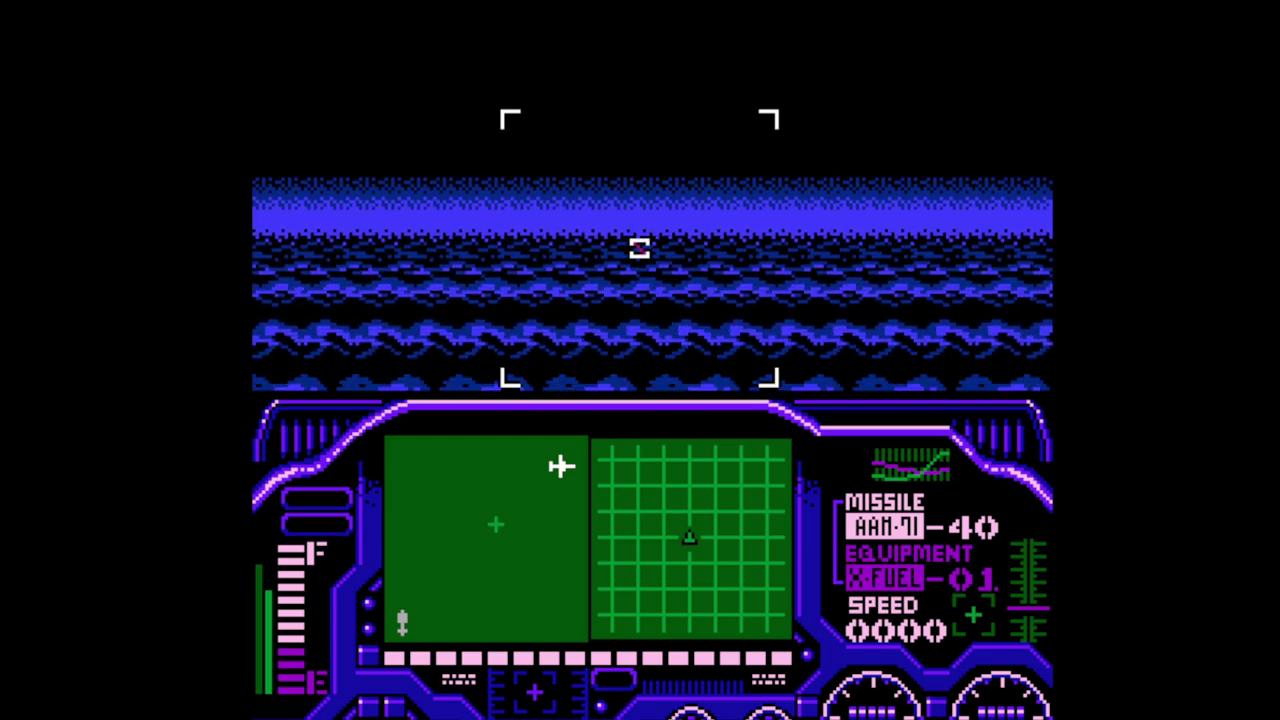
pyautogui.press('x')
pyautogui.press('x')
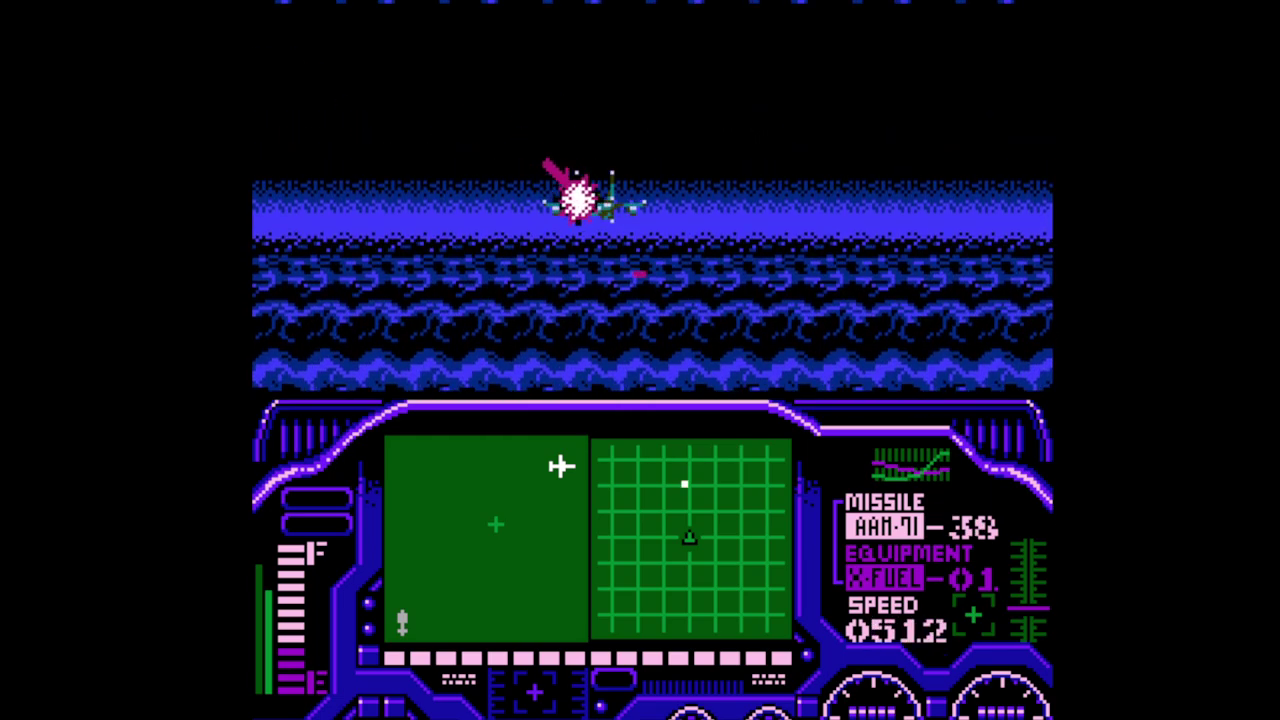
pyautogui.press('x')
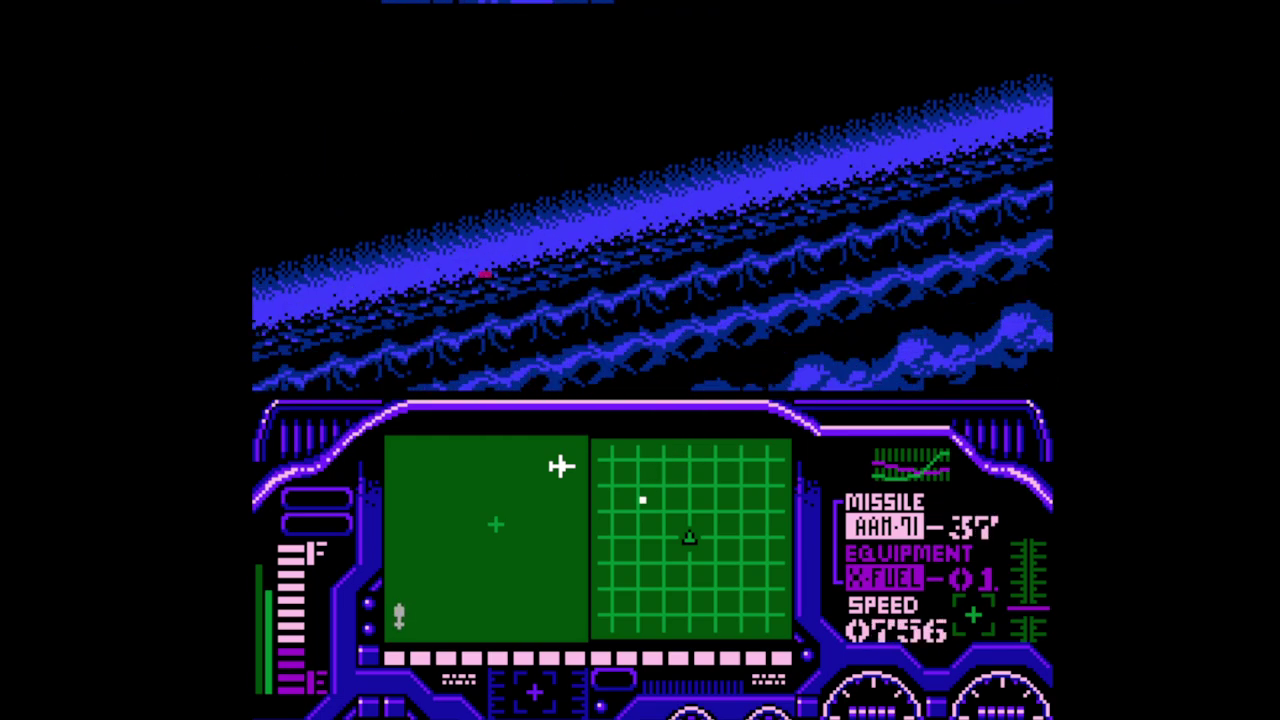
pyautogui.press('x')
pyautogui.press('x')
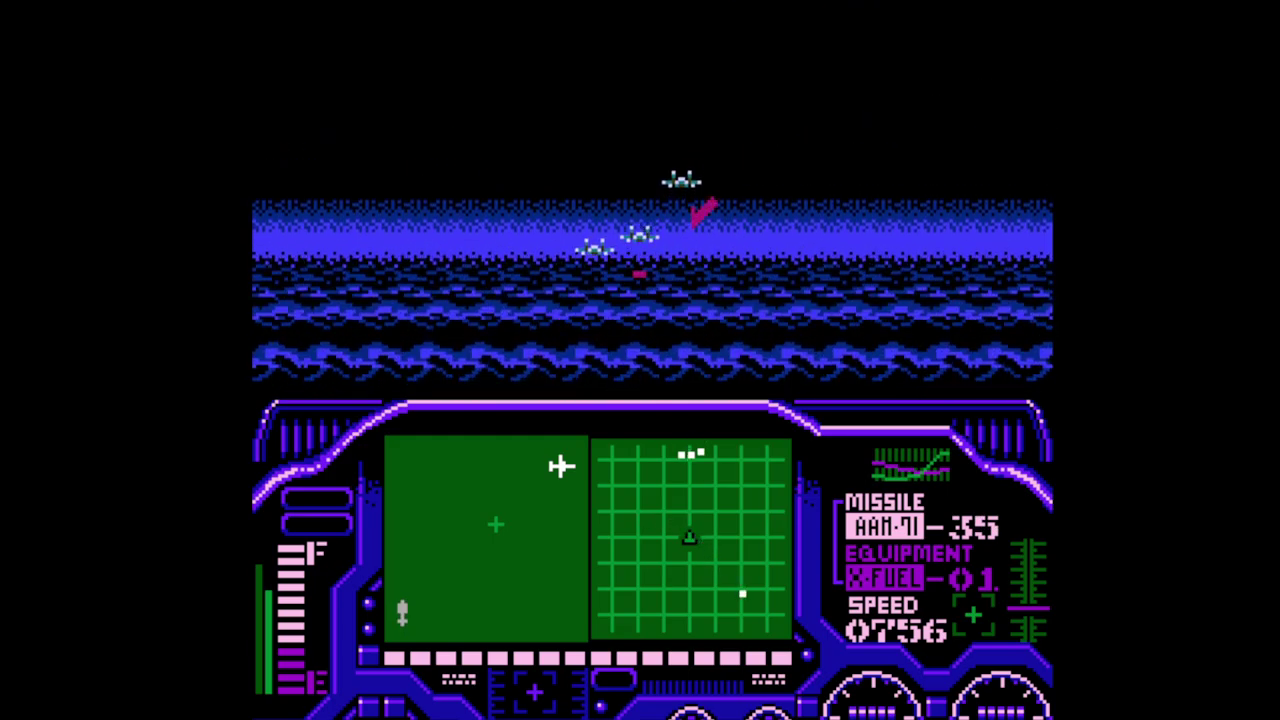
pyautogui.press('x')
pyautogui.press('x')
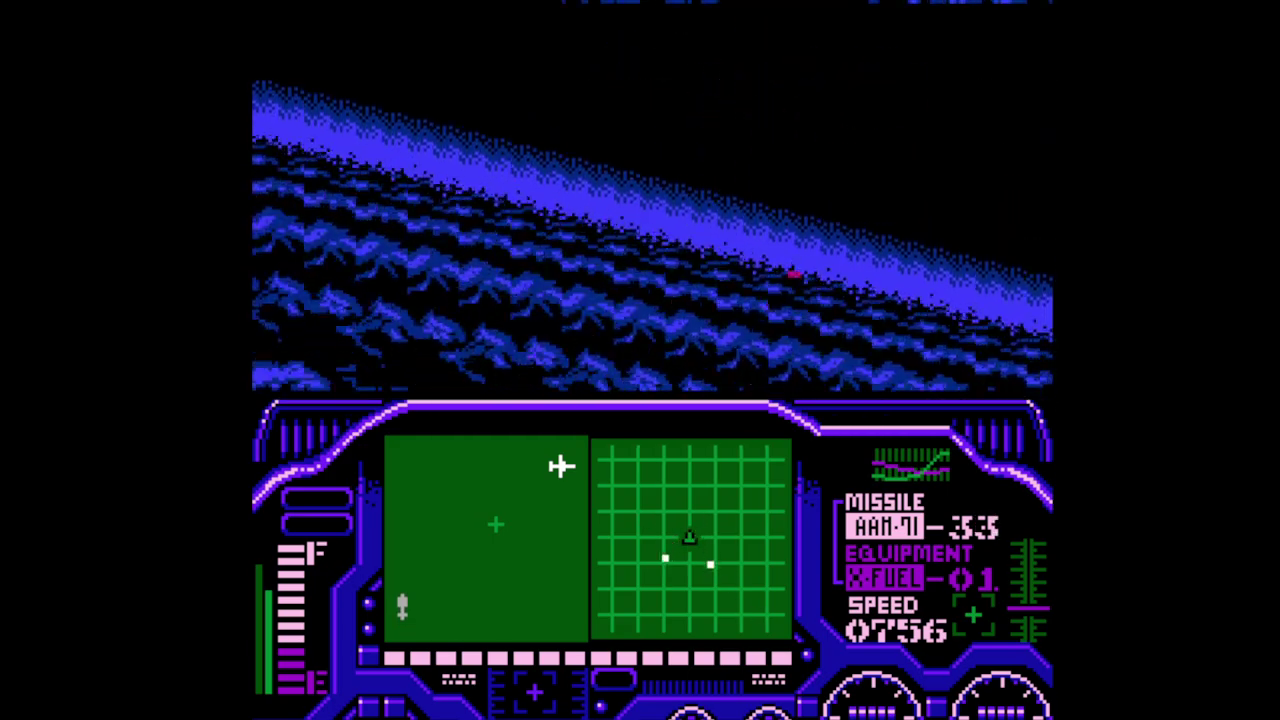
pyautogui.press('x')
pyautogui.press('x')
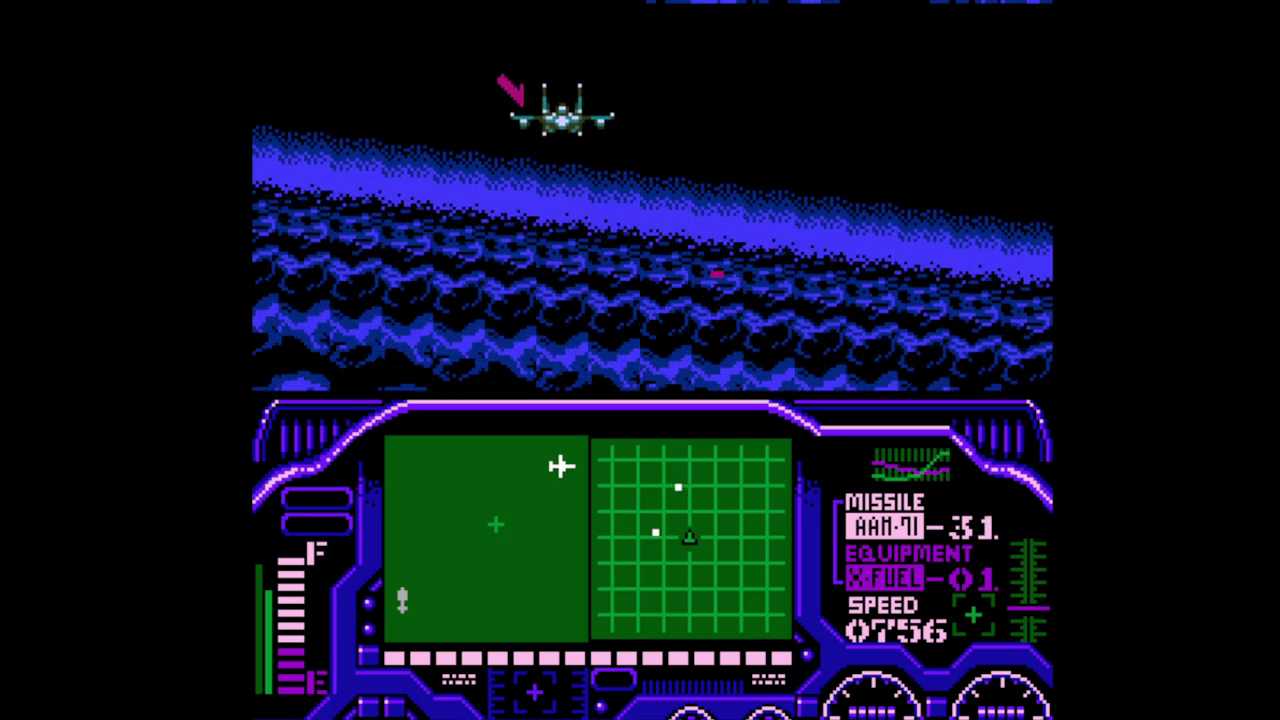
pyautogui.press('x')
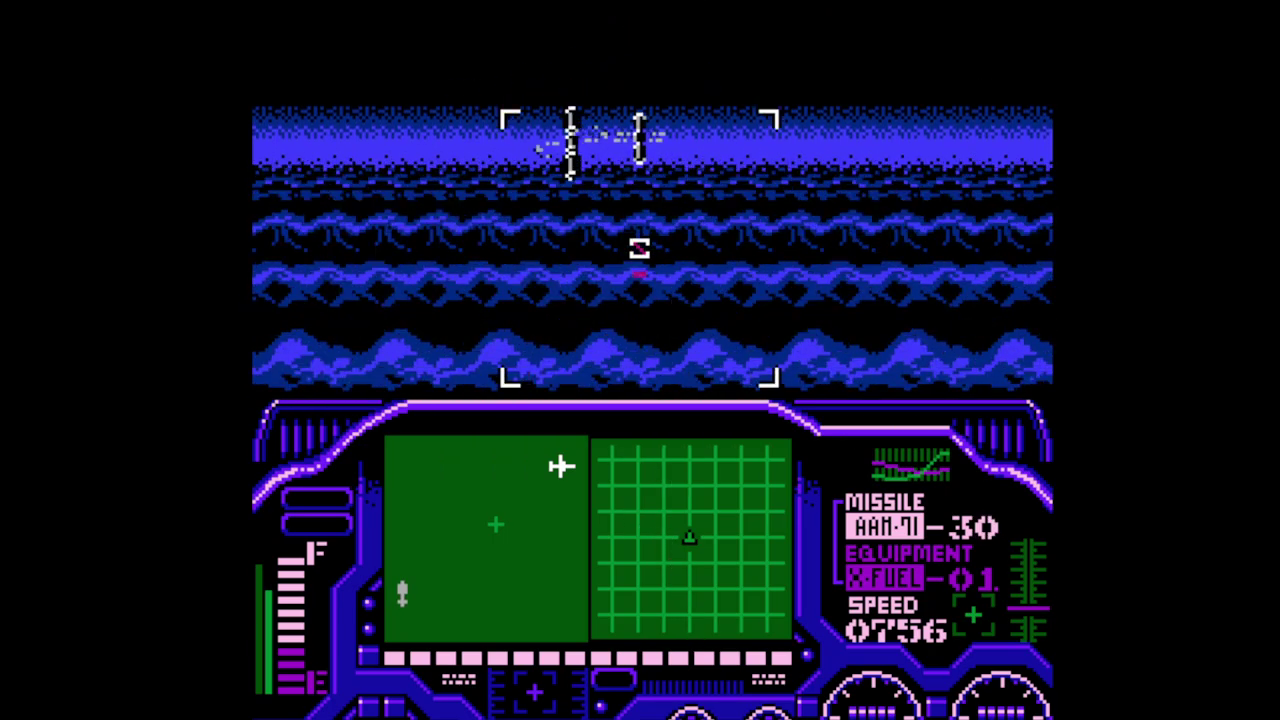
pyautogui.press('x')
pyautogui.press('x')
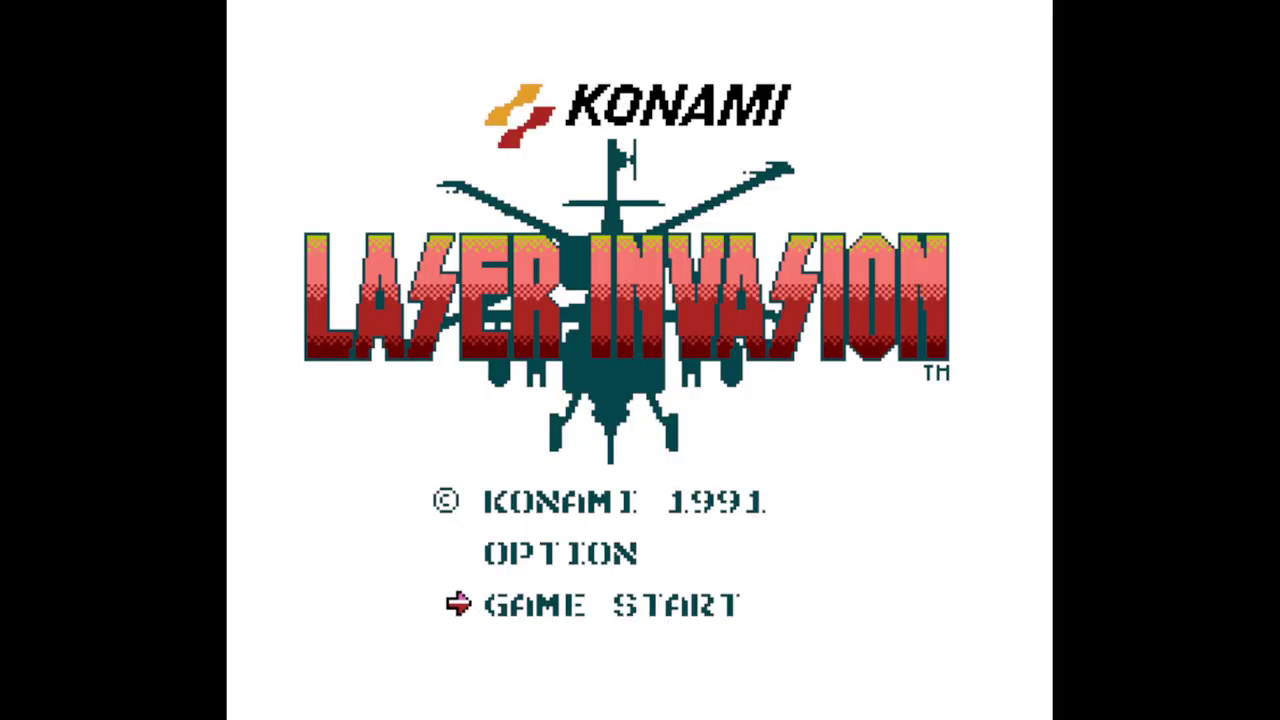
pyautogui.press('Return')
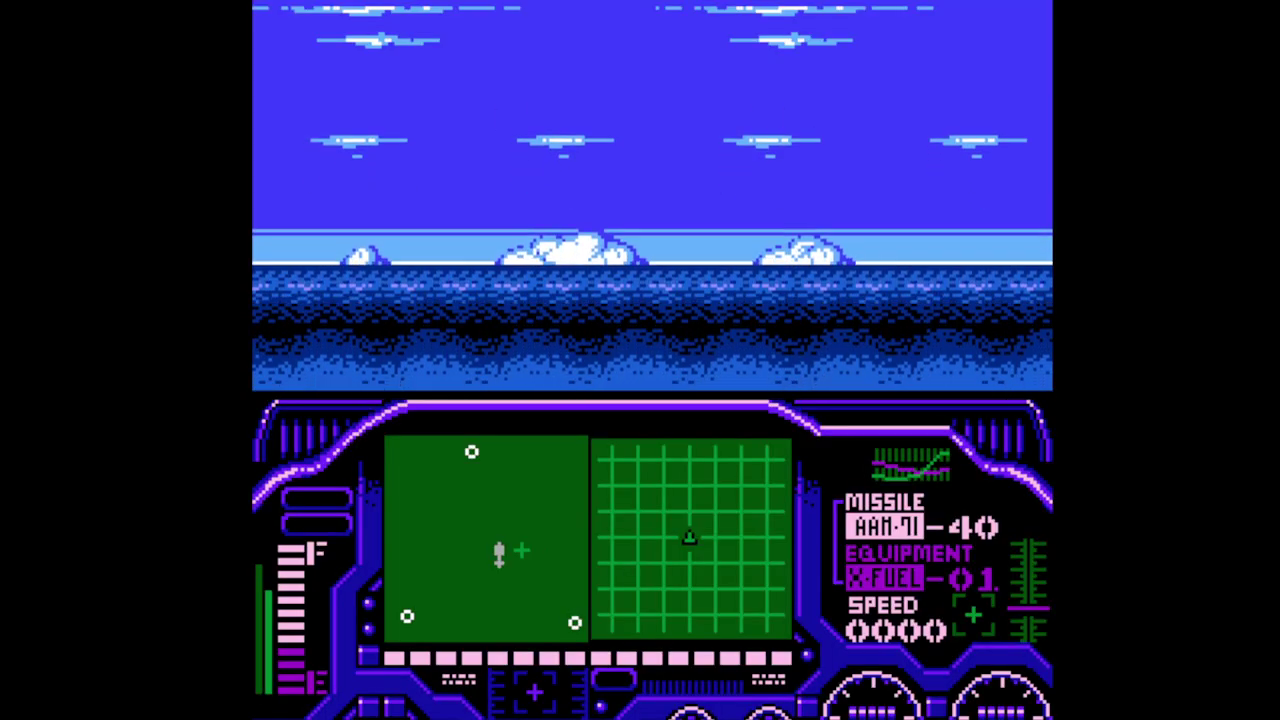
pyautogui.press('Up')
pyautogui.press('x')
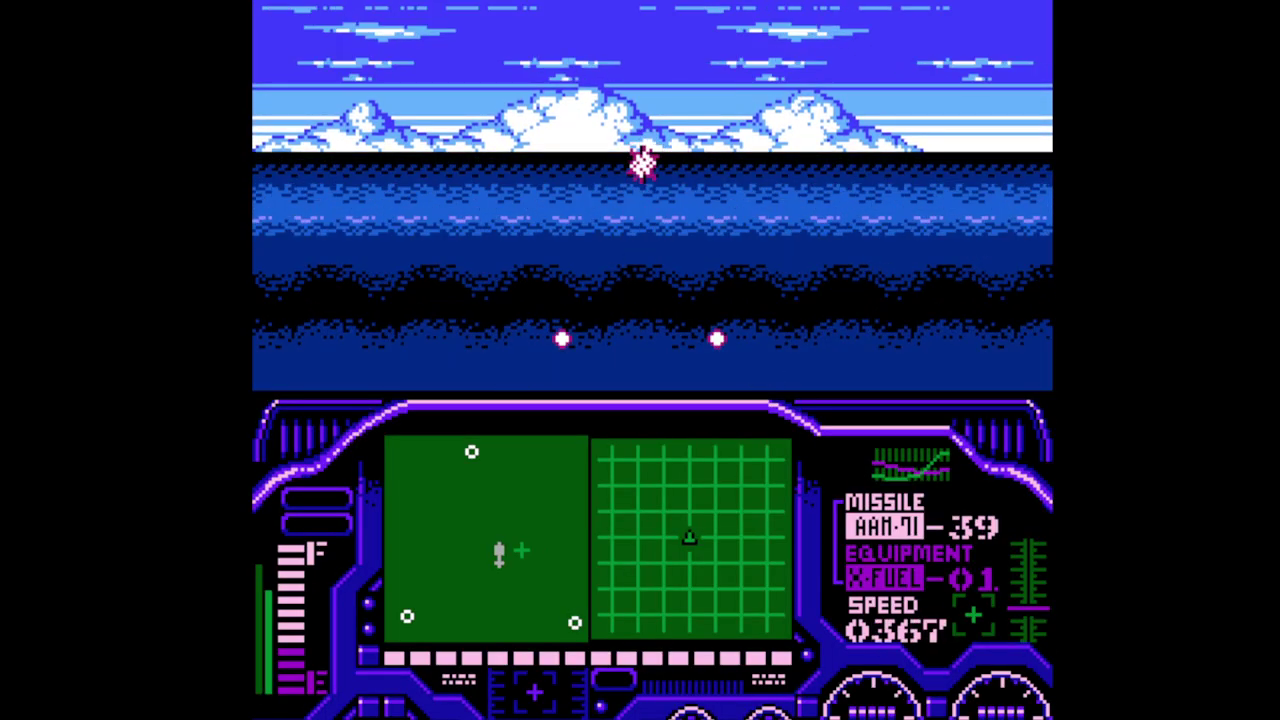
pyautogui.press('x')
pyautogui.press('x')
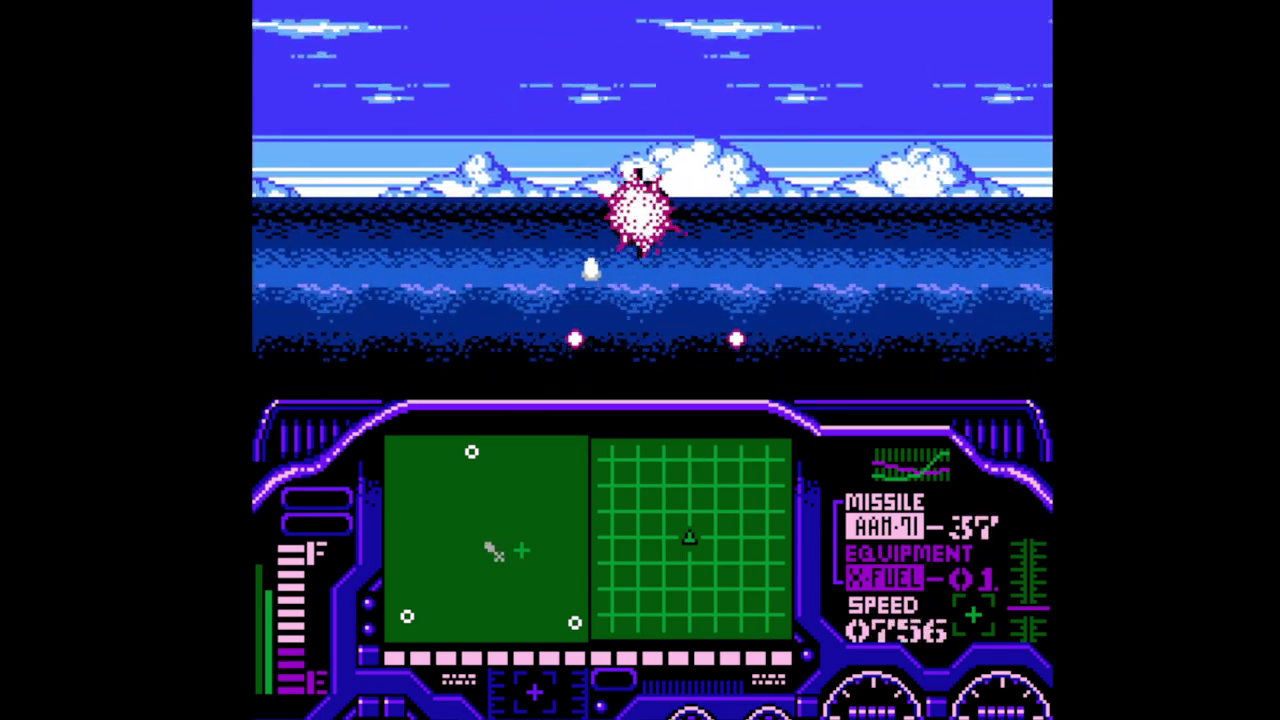
pyautogui.press('x')
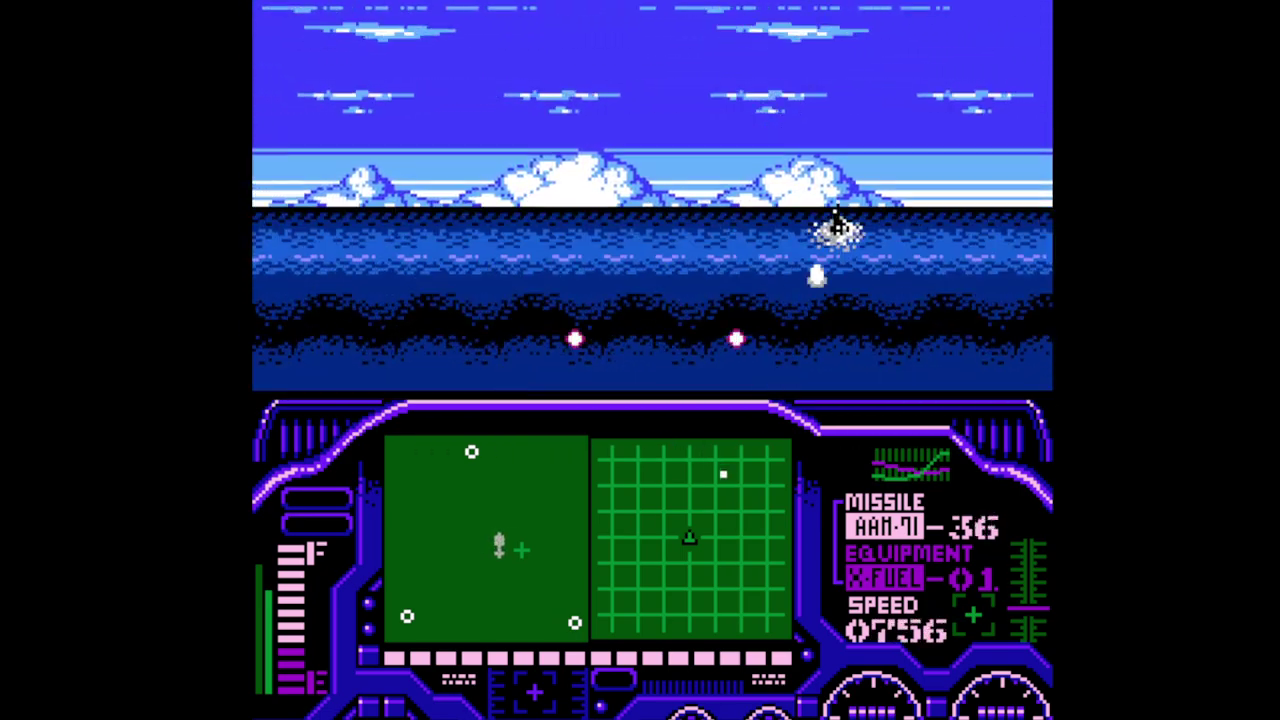
pyautogui.press('x')
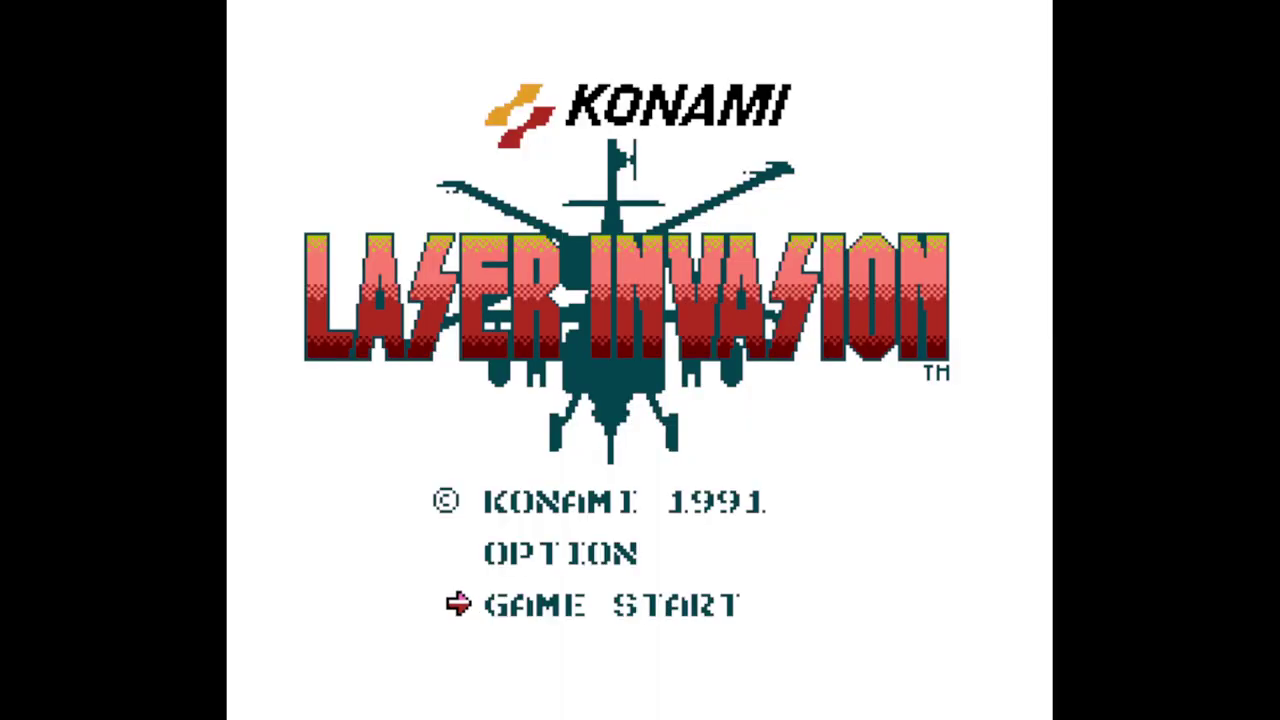
pyautogui.press('Return')
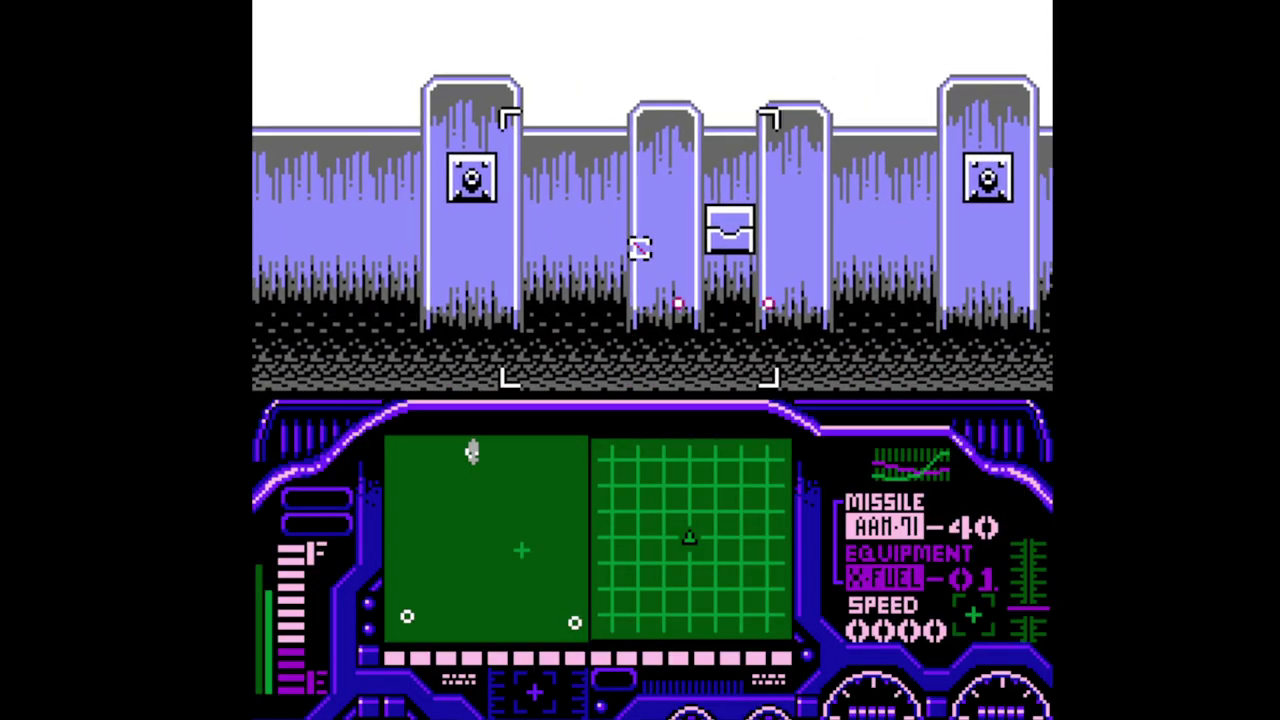
pyautogui.press('Right')
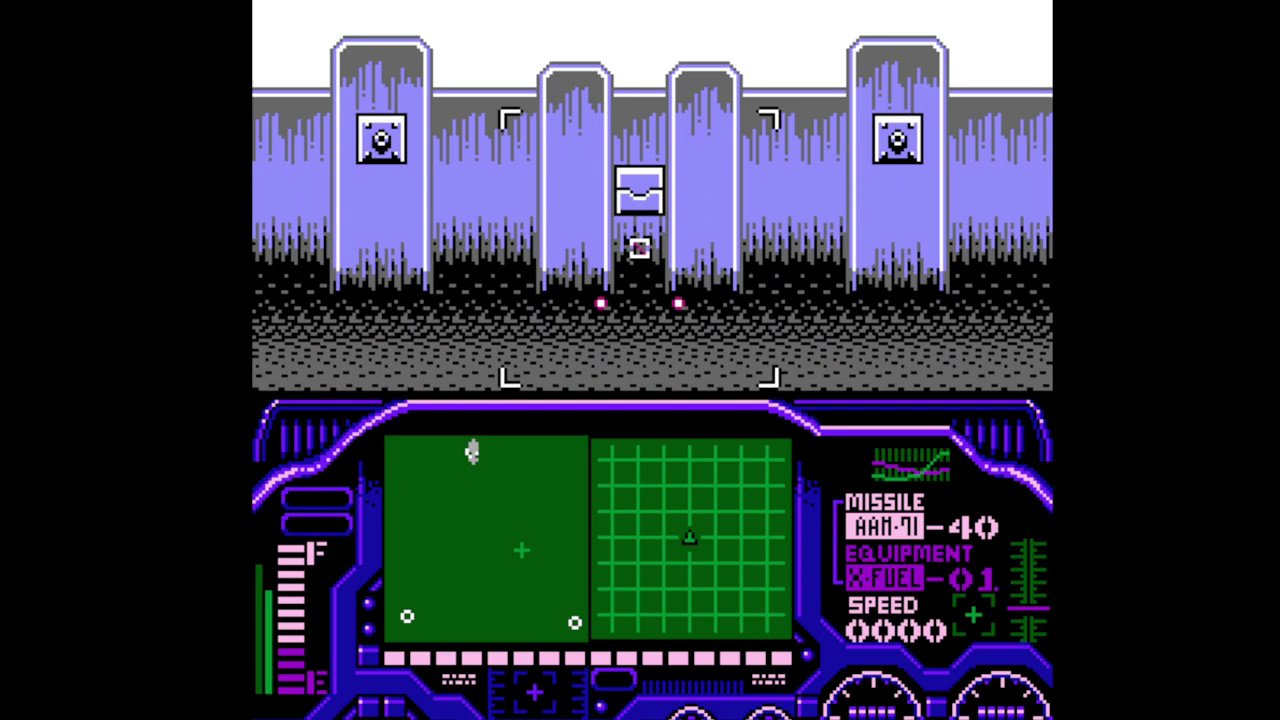